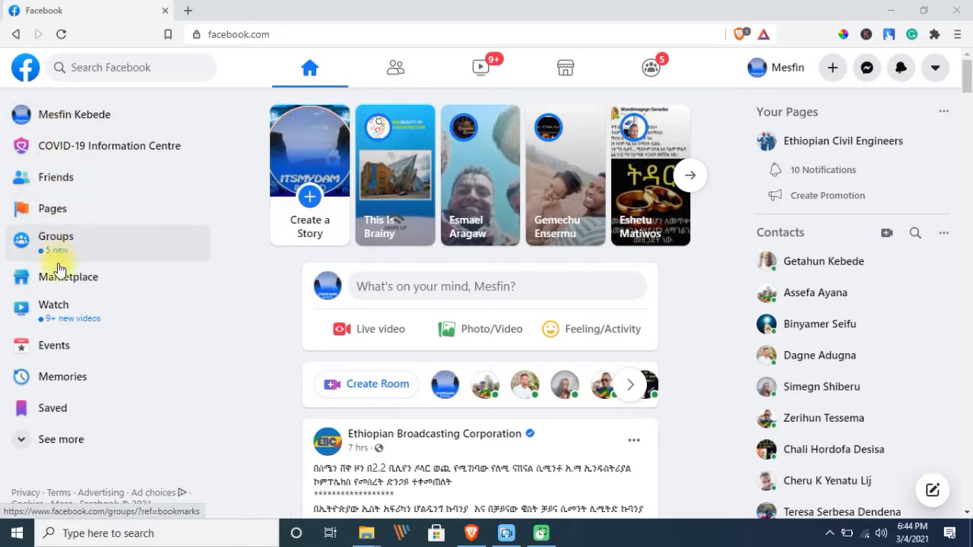
Go to Pages and choose Page from the + Create options to begin a new Page
click(70, 216)
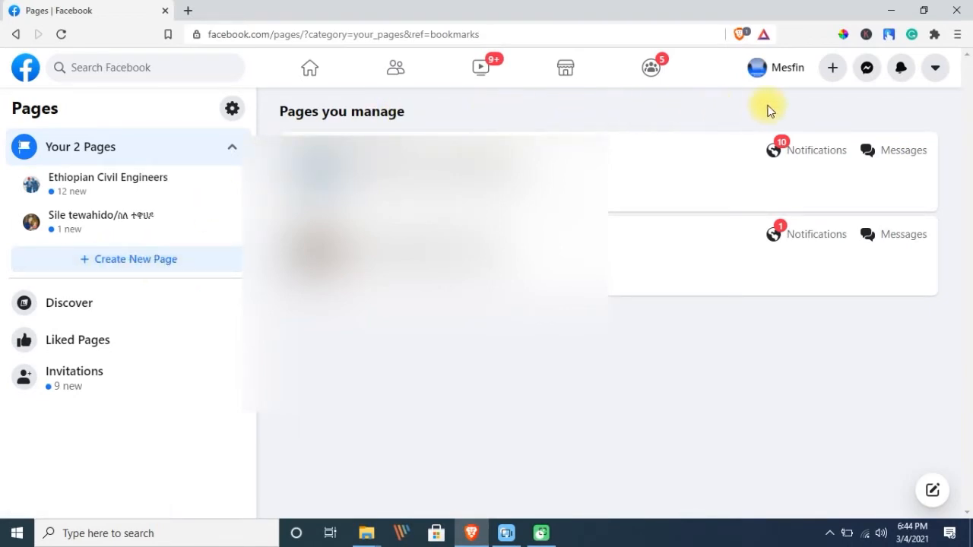
click(832, 70)
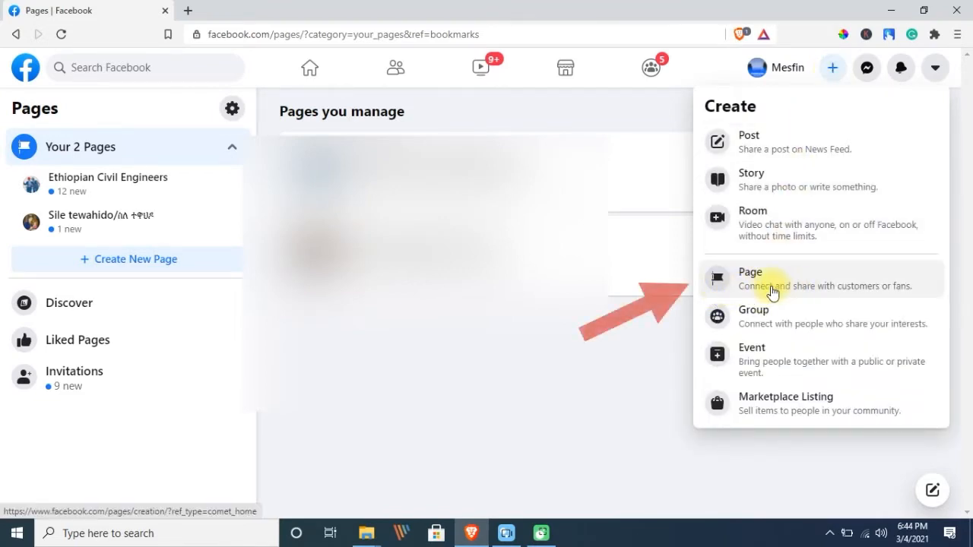
click(776, 292)
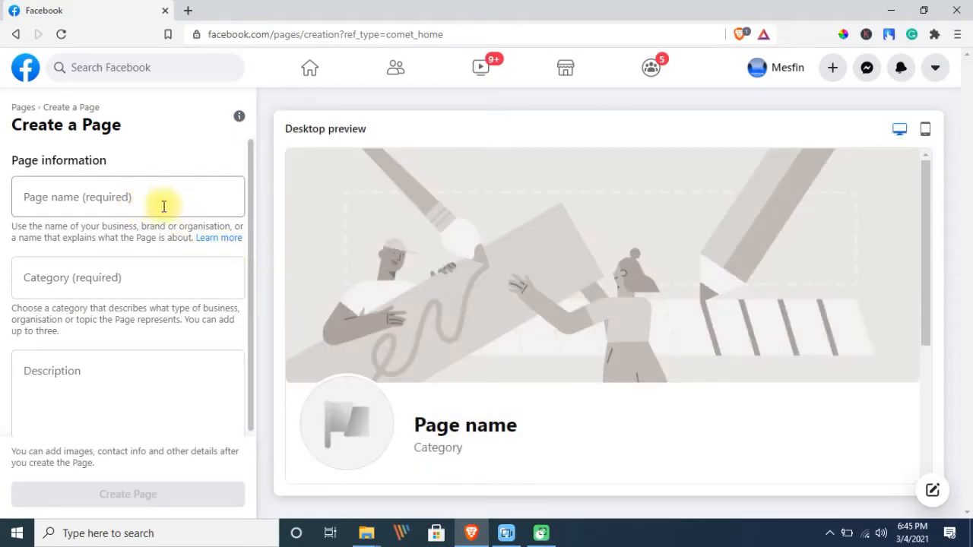
Name the Page 'Affiliatemb' and choose the Blogger and Personal blog categories
click(135, 202)
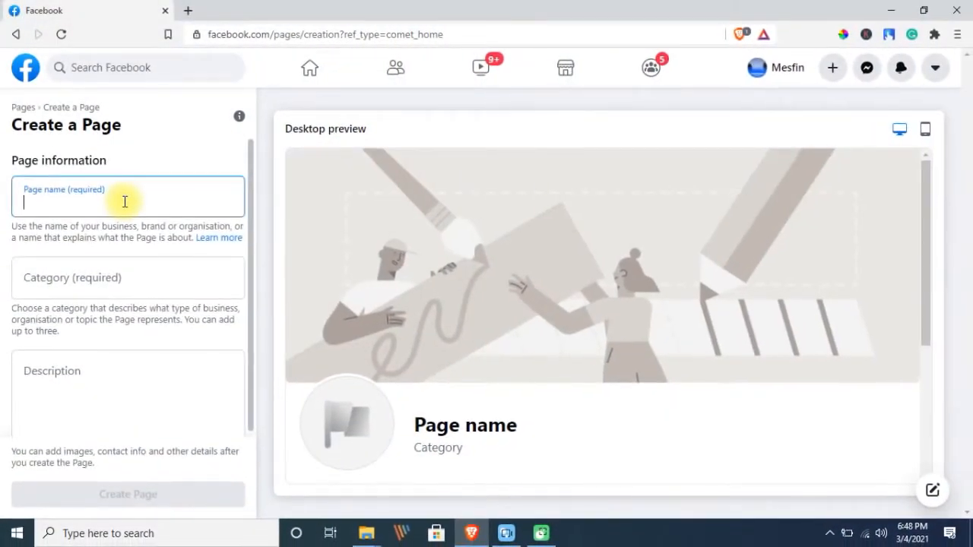
text(A)
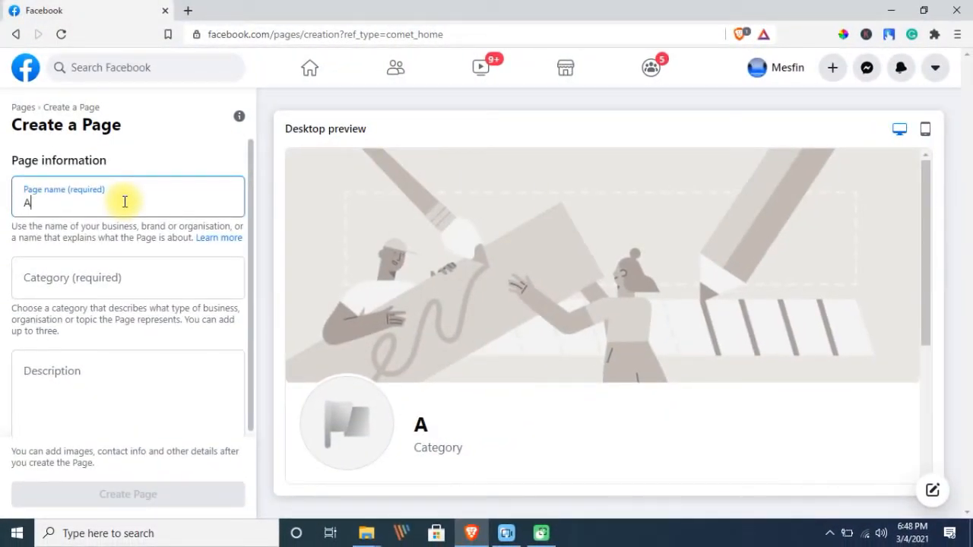
text(ffiliatemb)
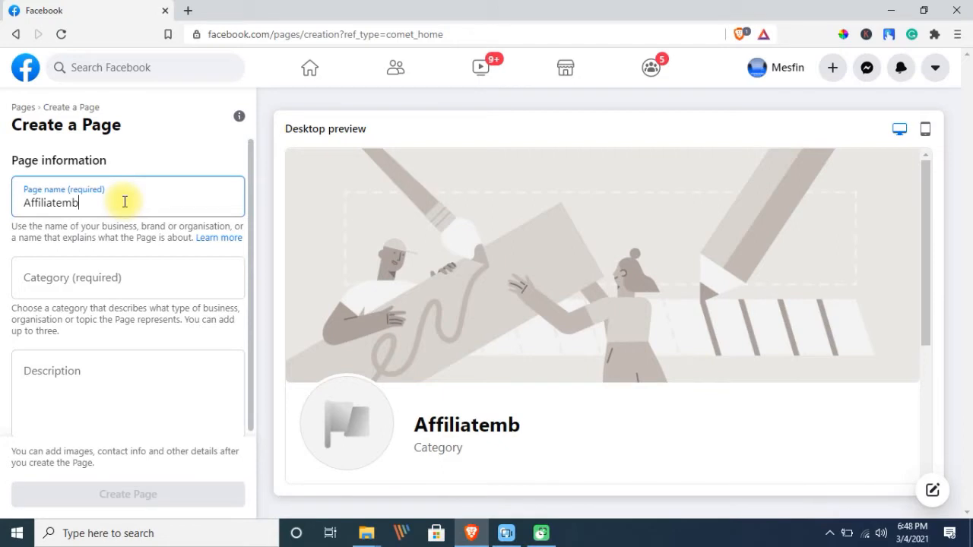
click(70, 276)
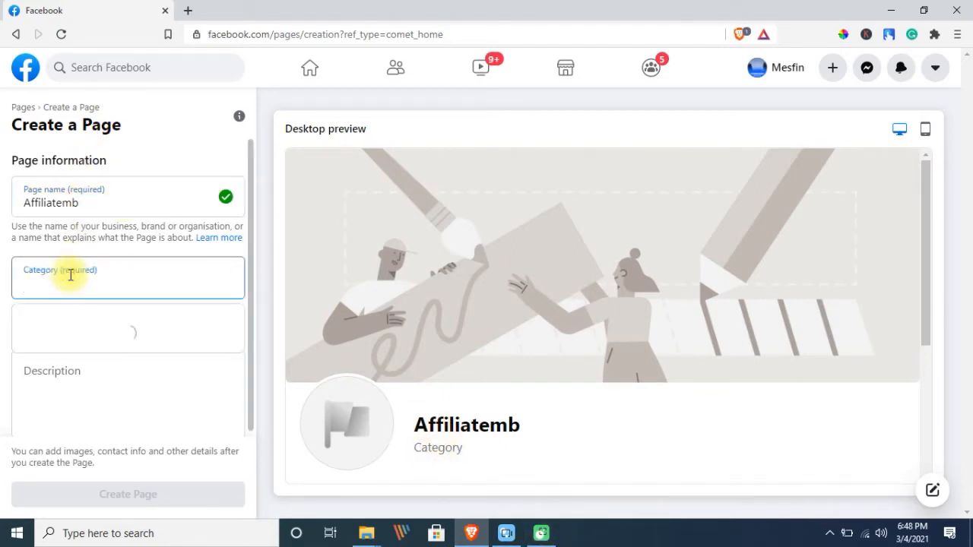
text(P)
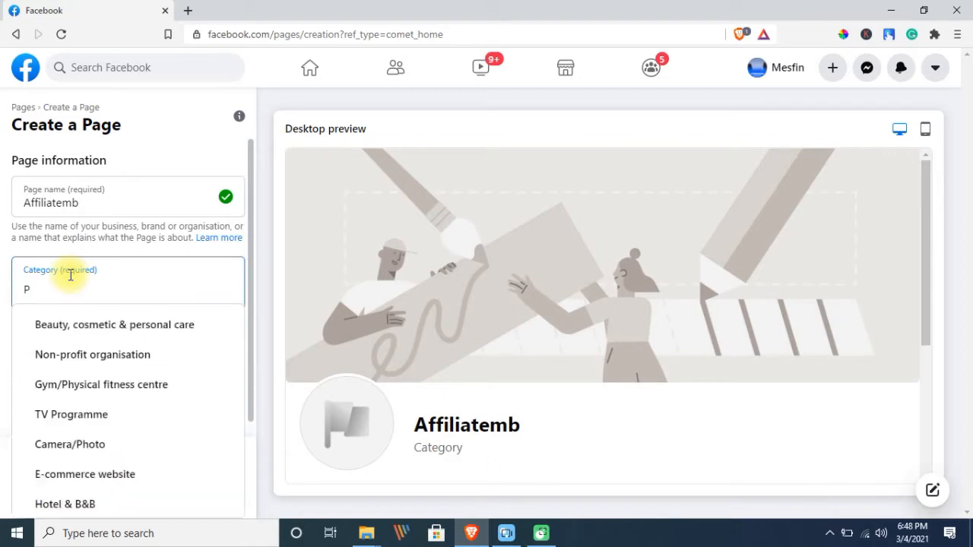
text(erso)
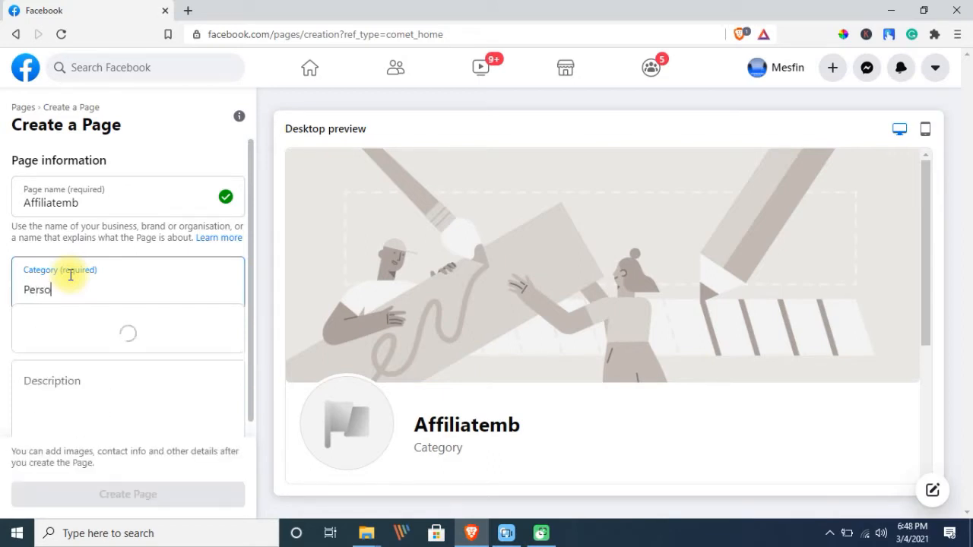
key(BackSpace)
key(BackSpace)
key(BackSpace)
key(BackSpace)
key(BackSpace)
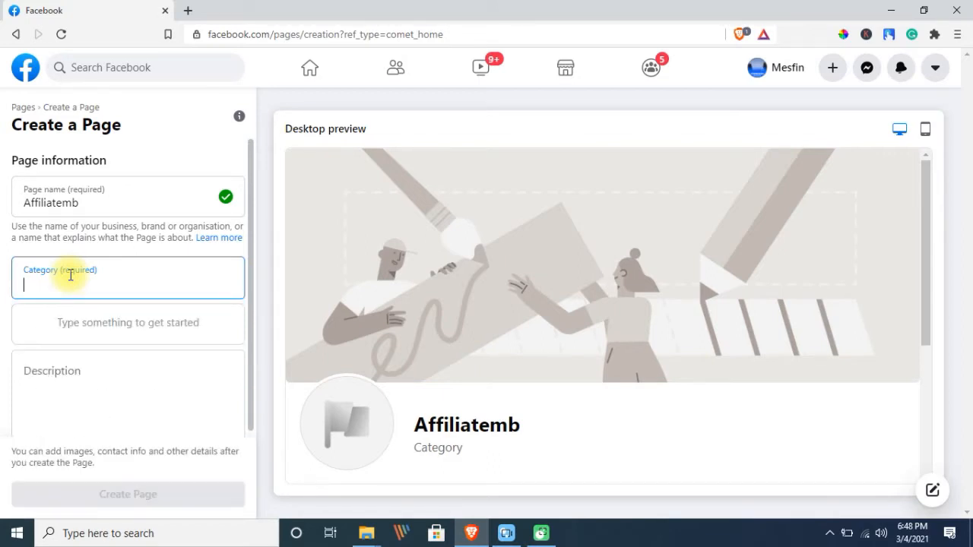
text(blog)
click(45, 322)
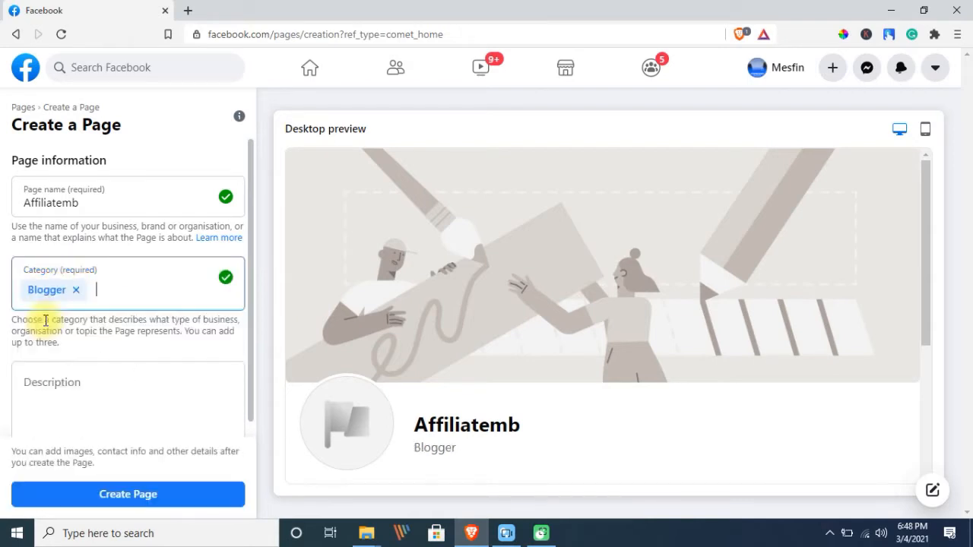
text(Pers)
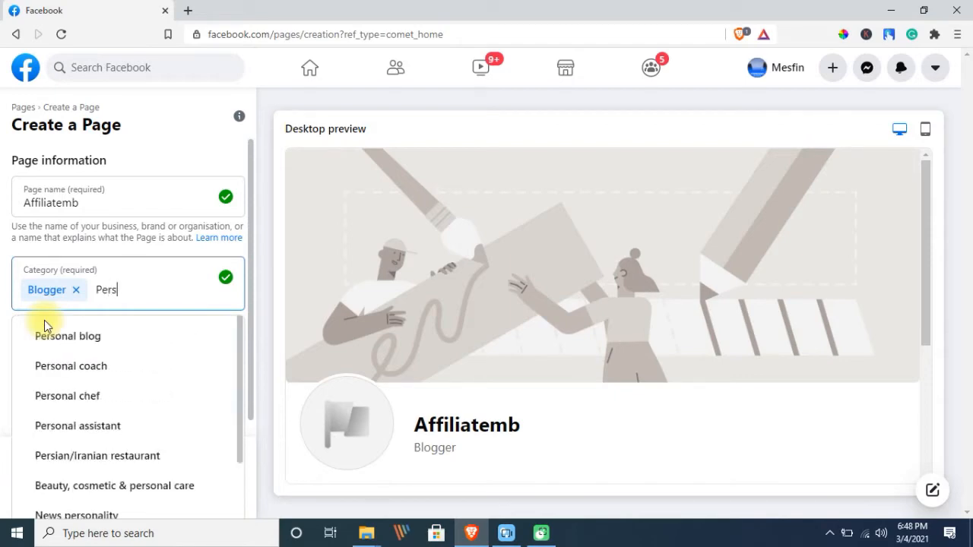
click(44, 337)
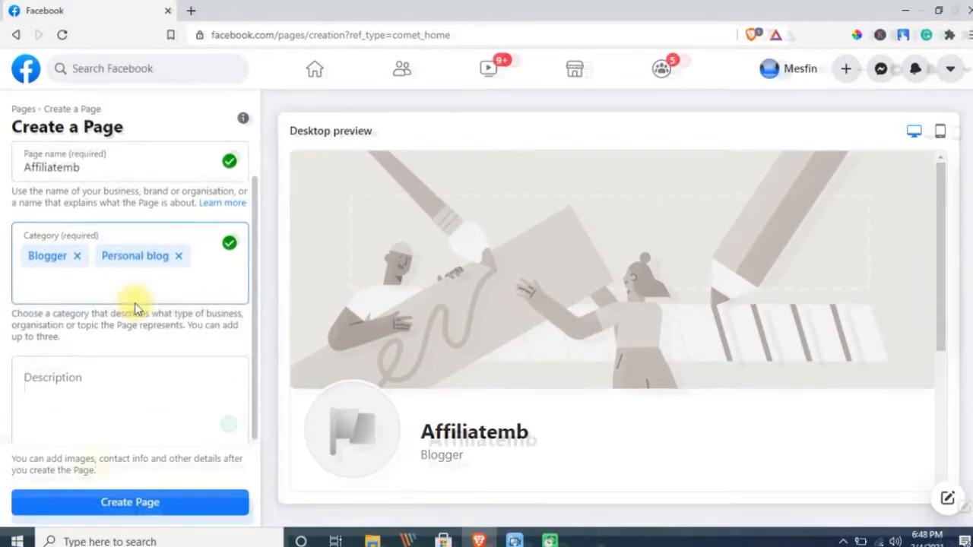
Paste the two-paragraph affiliate-marketing description and create the Page
click(84, 407)
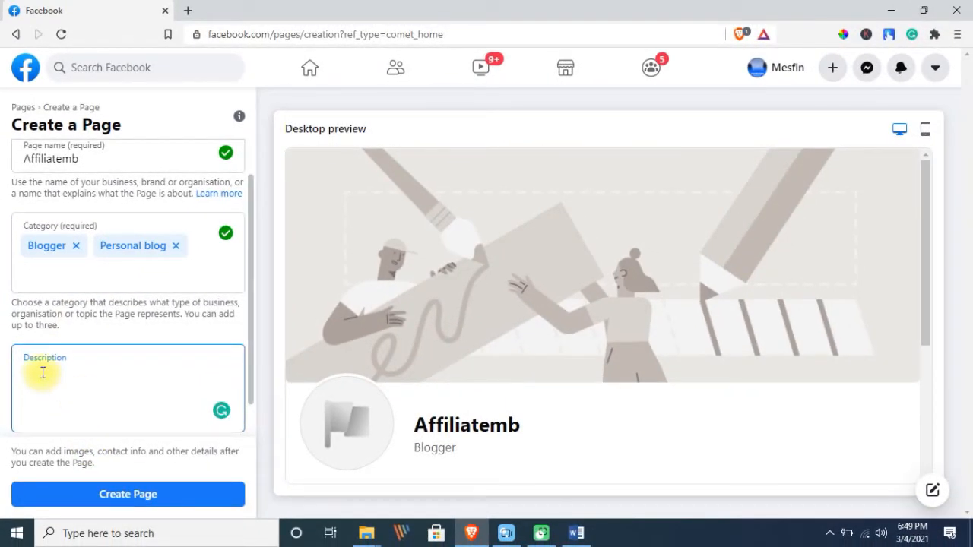
text(AffiliateMB is an affiliate marketing blog site, where you will get a review of different affiliate marketing products/services.  Provide step-by-step procedures to be successful in affiliate marketing online jobs.)
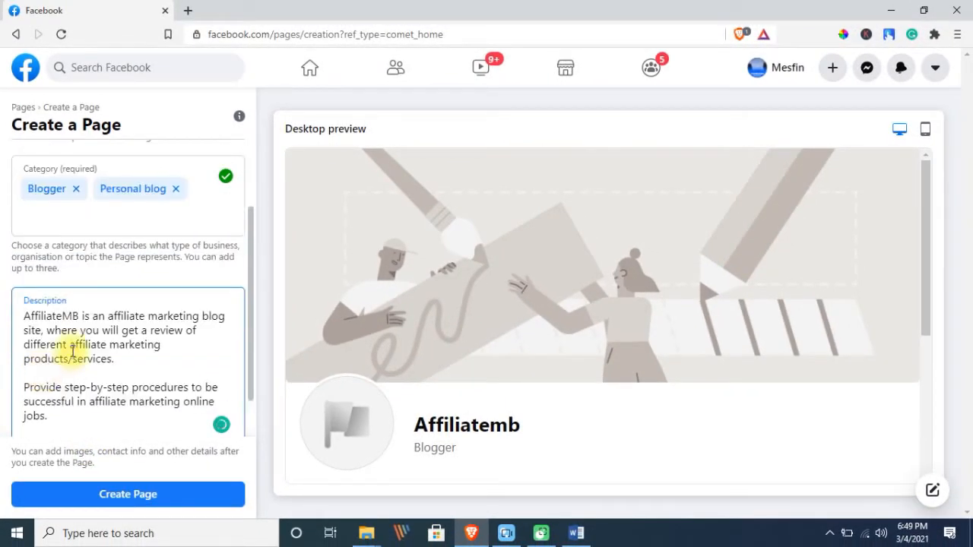
scroll(74, 347, down, 2)
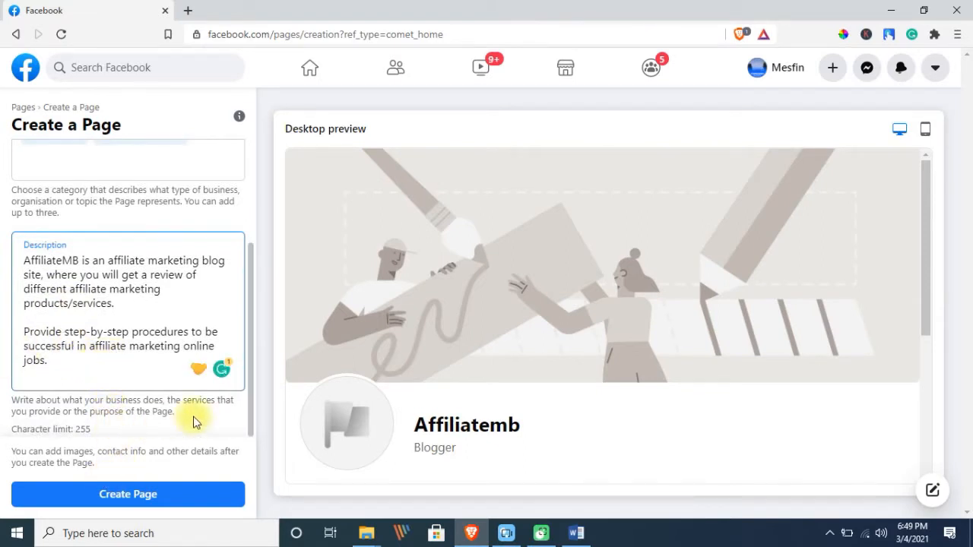
click(118, 496)
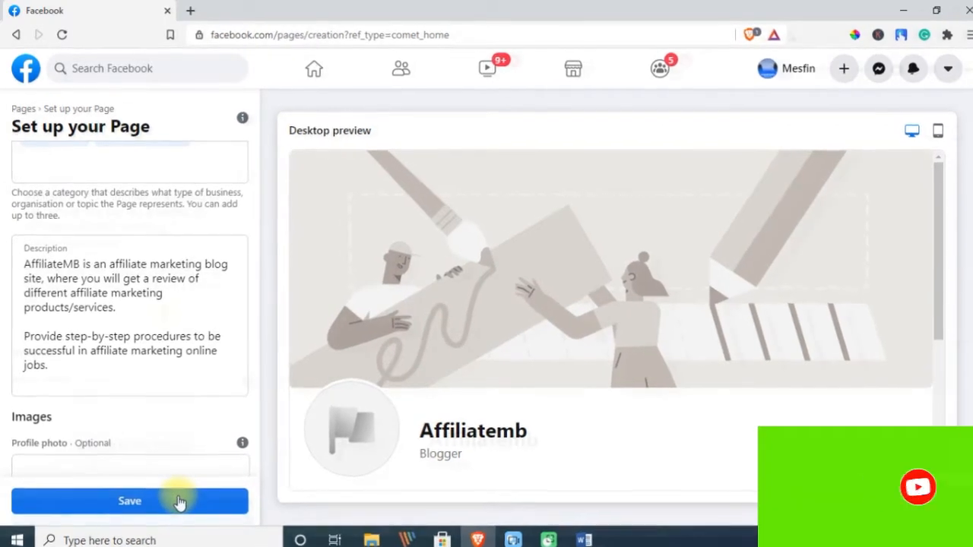
Scroll the Set up your Page panel to the Images section, highlighting its heading
scroll(179, 502, down, 3)
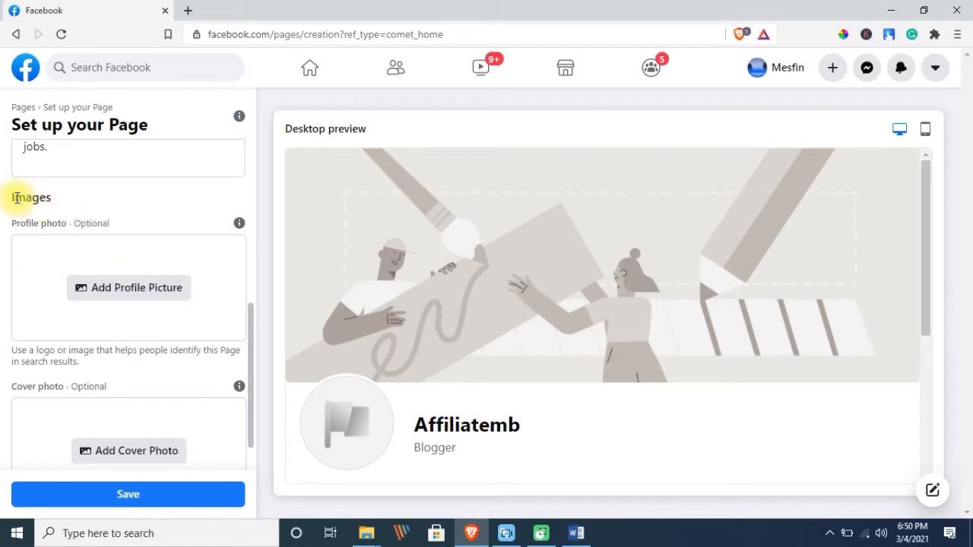
drag(15, 195, 57, 201)
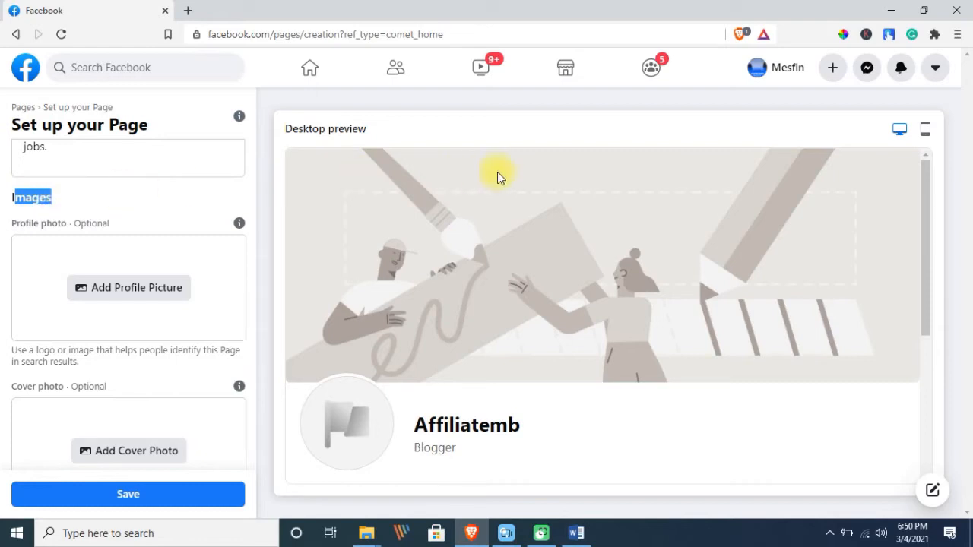
scroll(474, 222, down, 2)
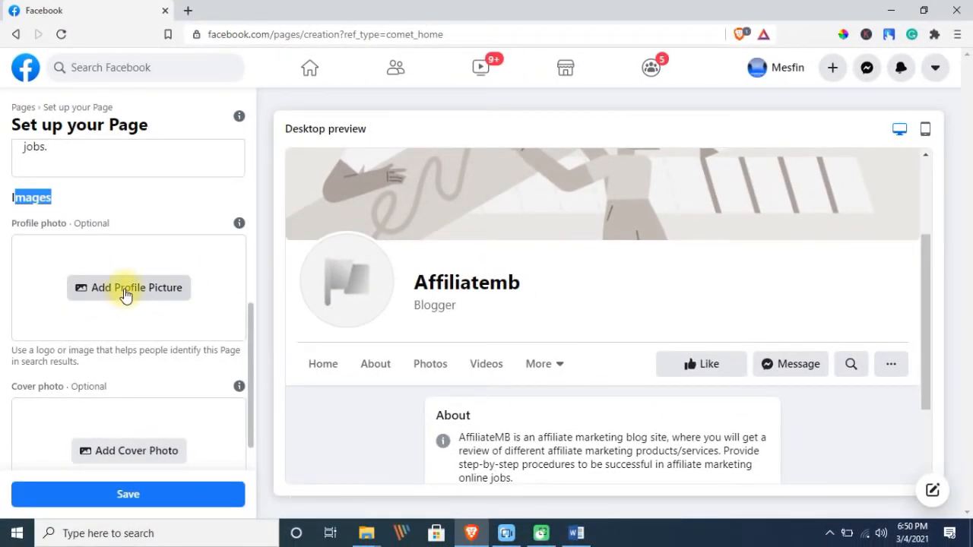
click(126, 293)
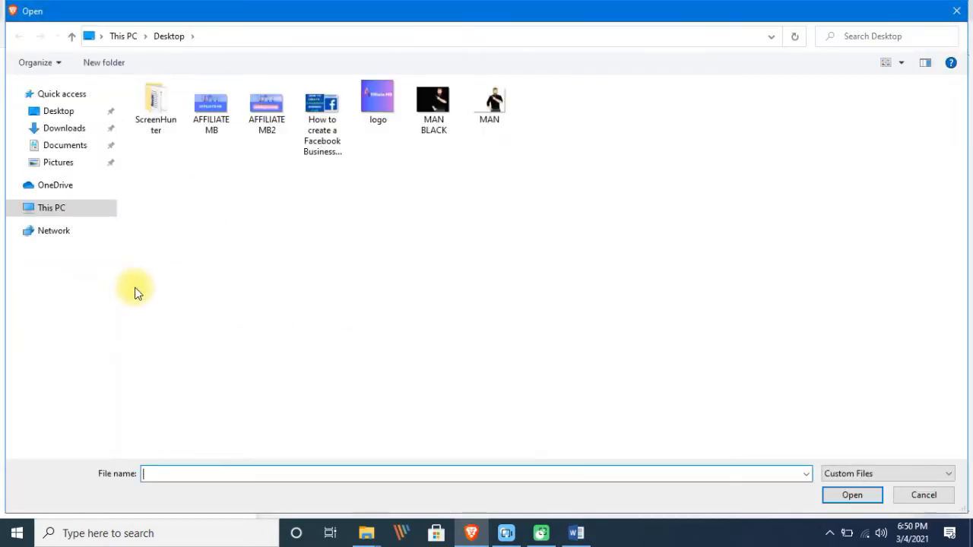
click(388, 110)
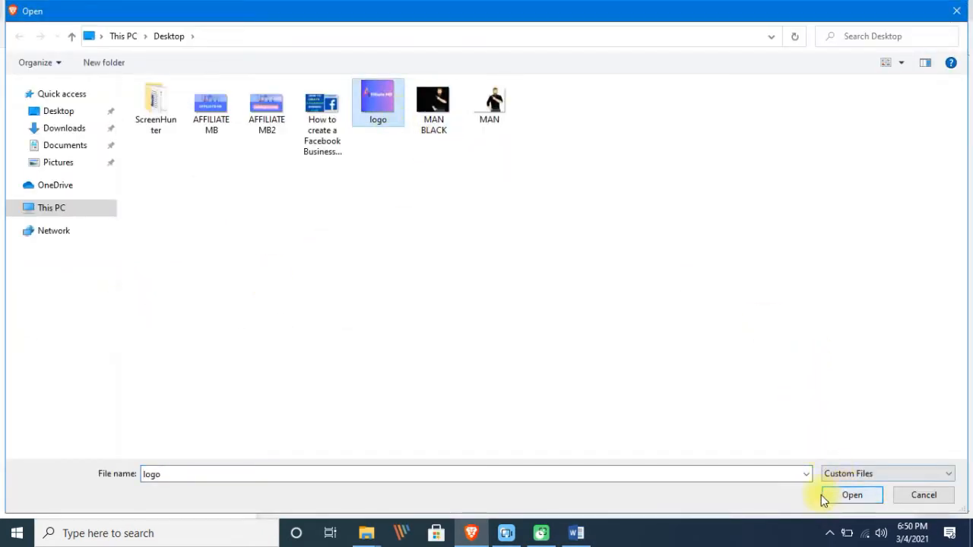
click(853, 496)
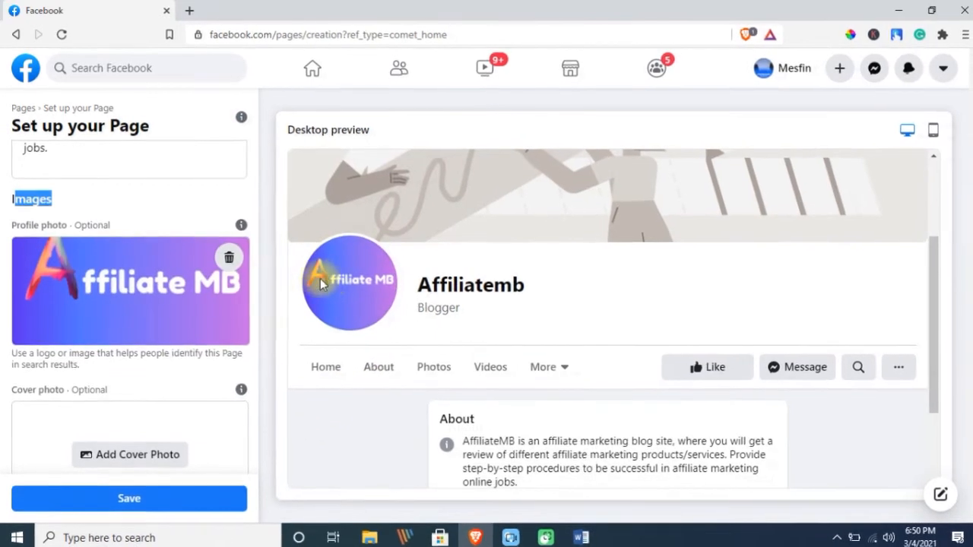
Upload the AFFILIATE MB2 image as the Page's cover photo
scroll(152, 298, down, 1)
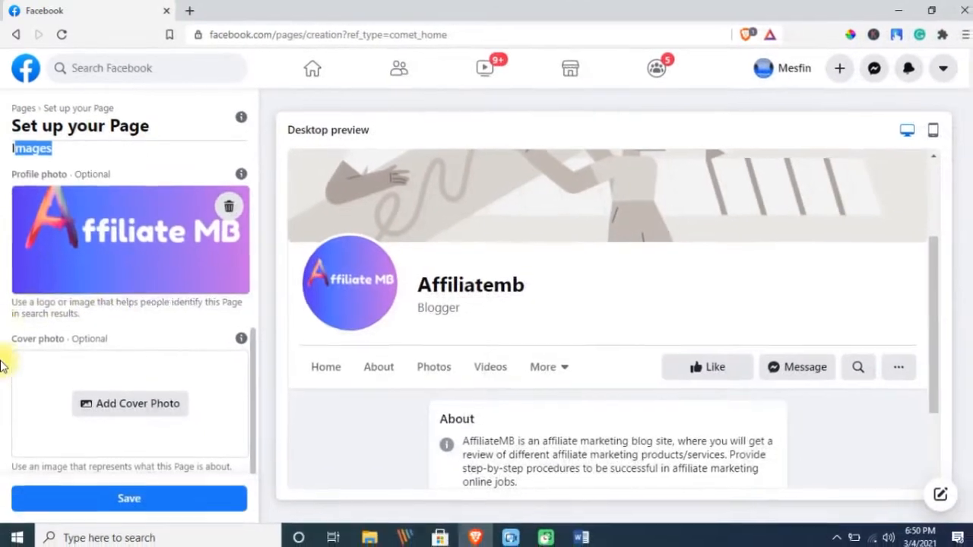
drag(13, 338, 105, 337)
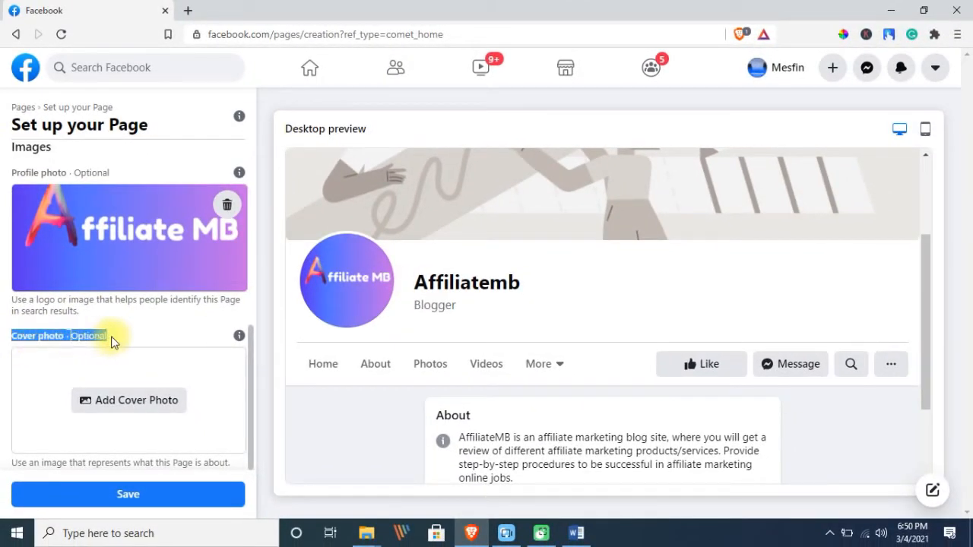
scroll(622, 251, up, 2)
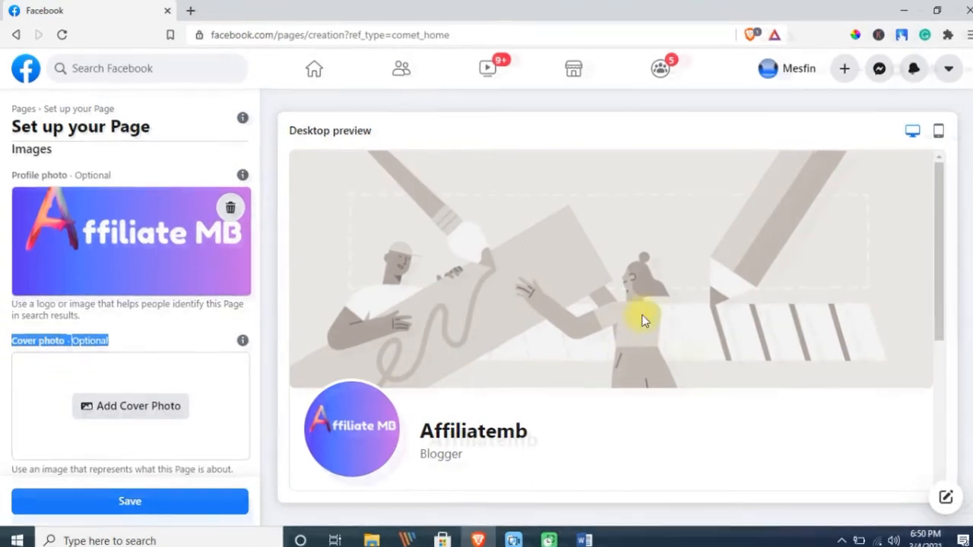
click(118, 408)
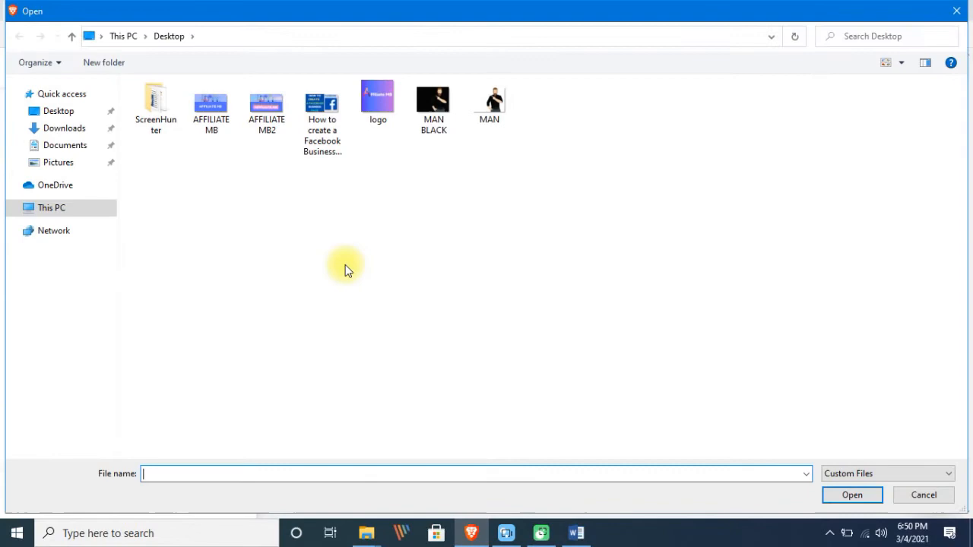
click(263, 120)
click(855, 495)
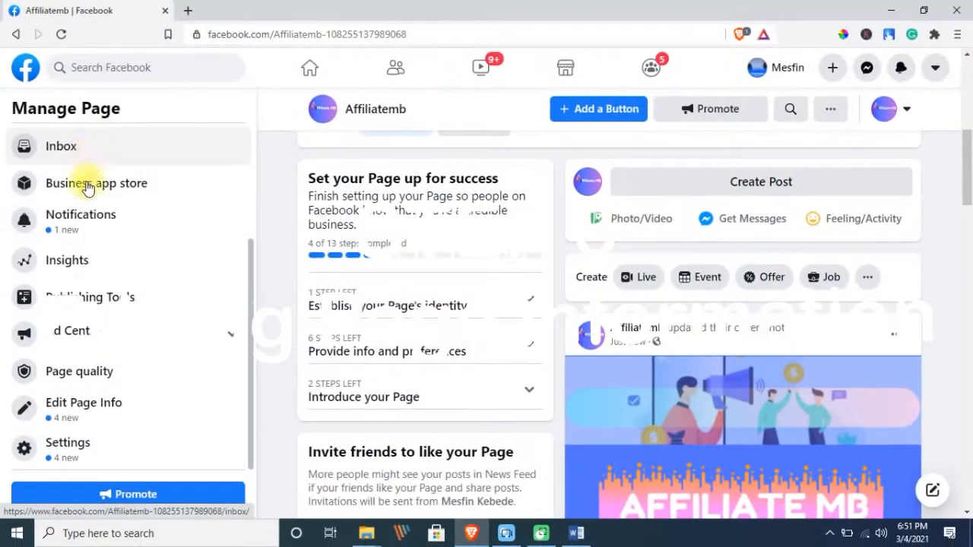
click(84, 411)
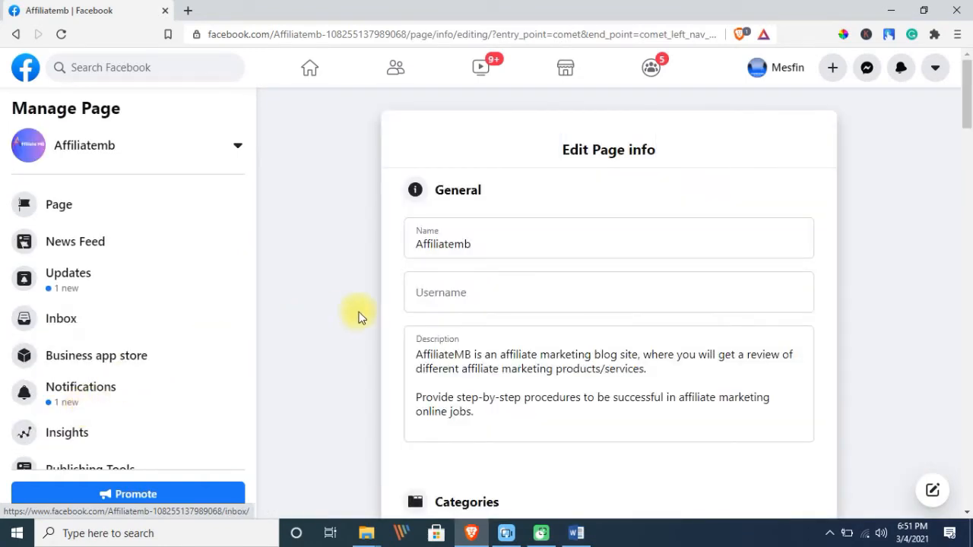
drag(561, 152, 669, 162)
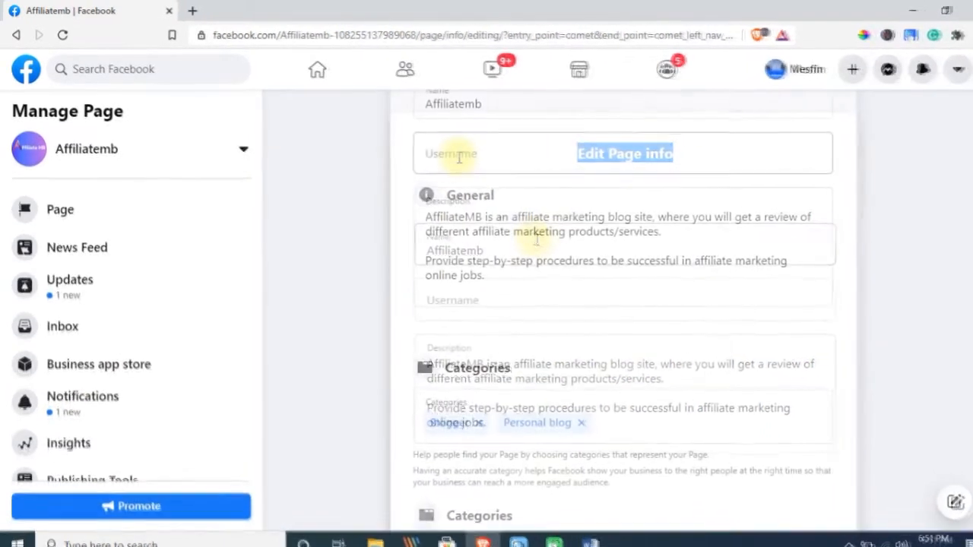
click(447, 155)
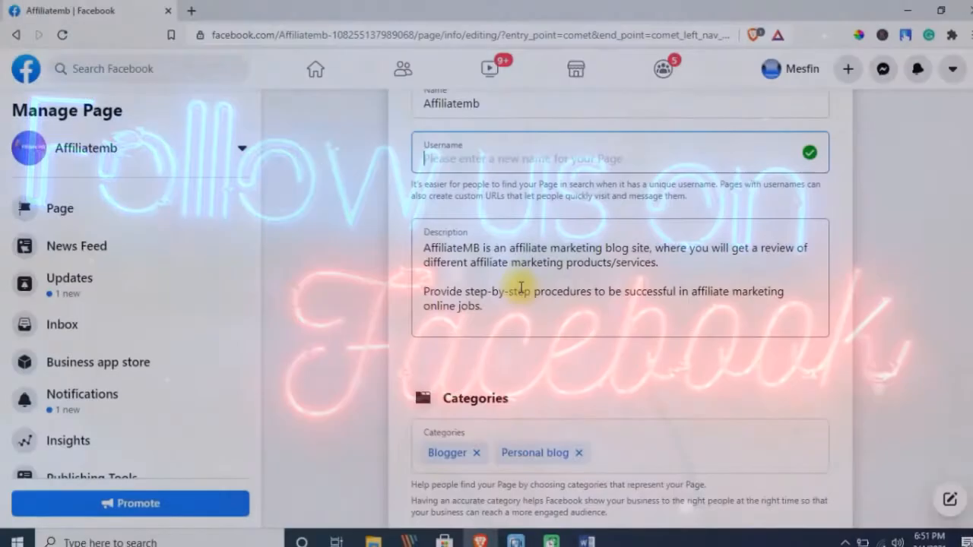
scroll(461, 256, down, 5)
drag(438, 200, 479, 200)
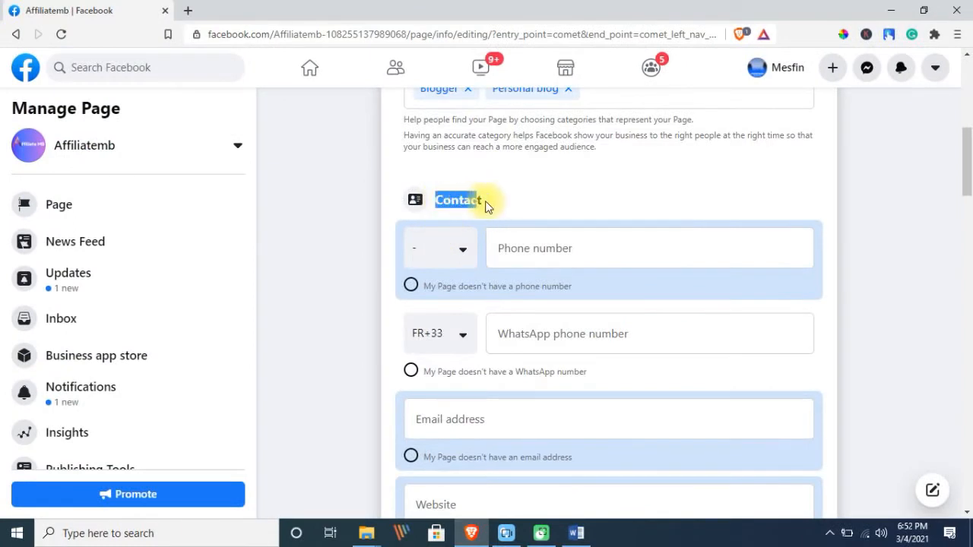
click(451, 258)
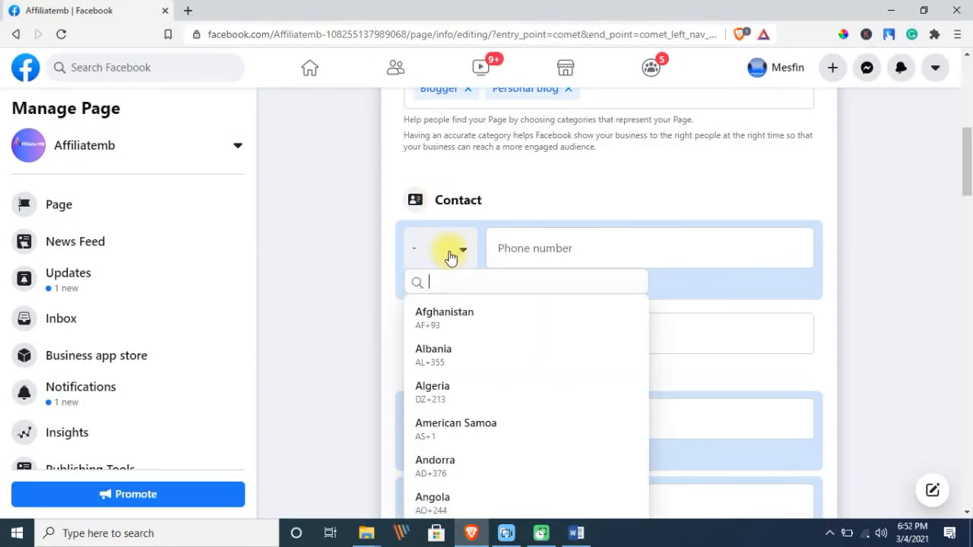
text(eht)
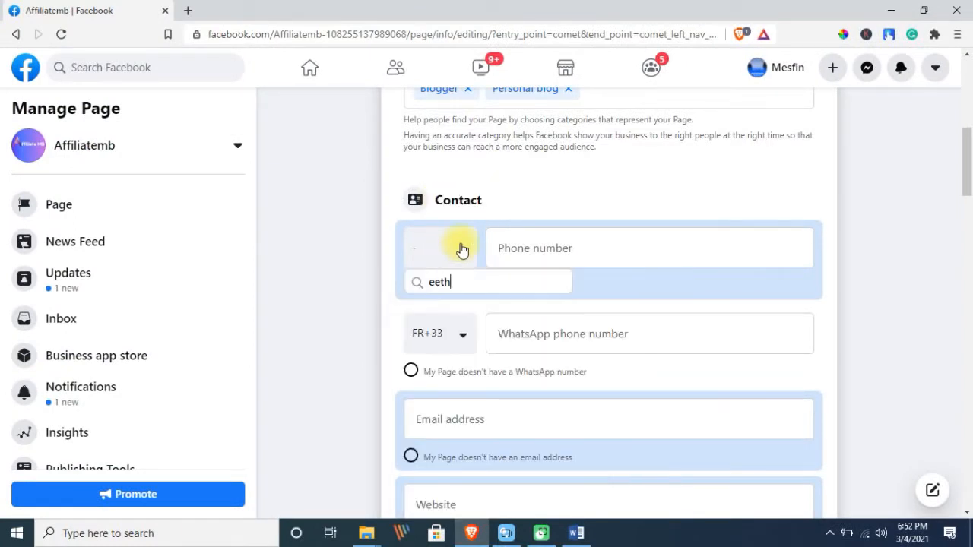
key(BackSpace)
key(BackSpace)
text(th)
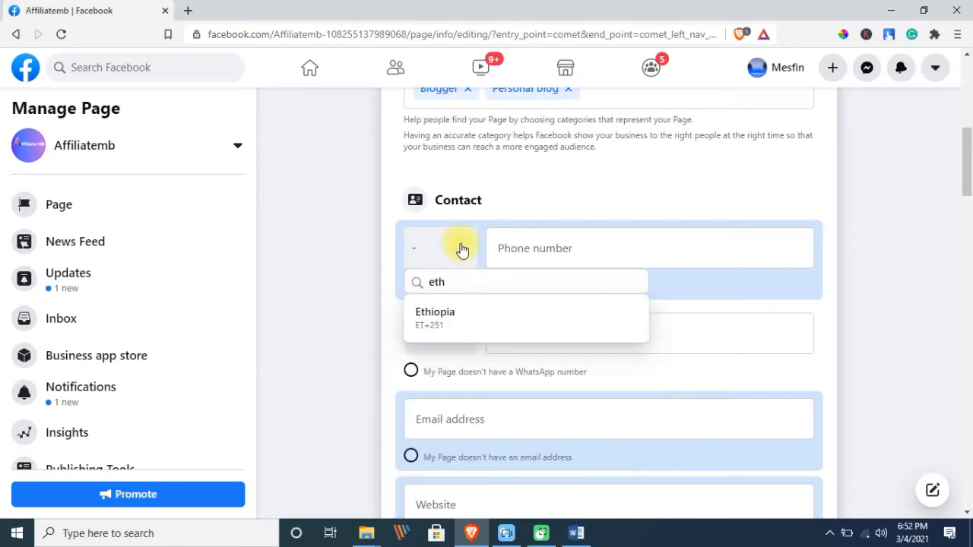
click(428, 318)
click(511, 257)
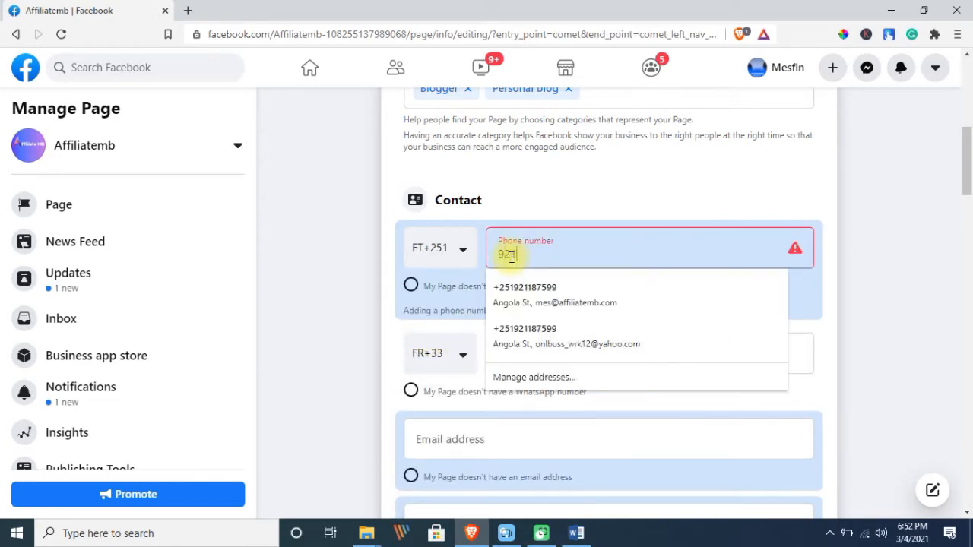
click(880, 312)
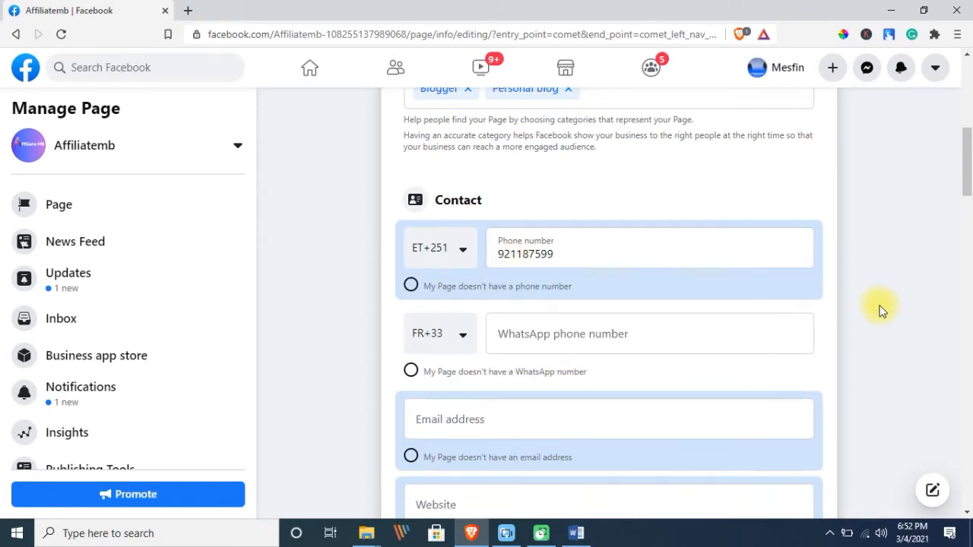
Set the WhatsApp country code to Ethiopia and enter the WhatsApp number
scroll(465, 312, down, 1)
click(462, 267)
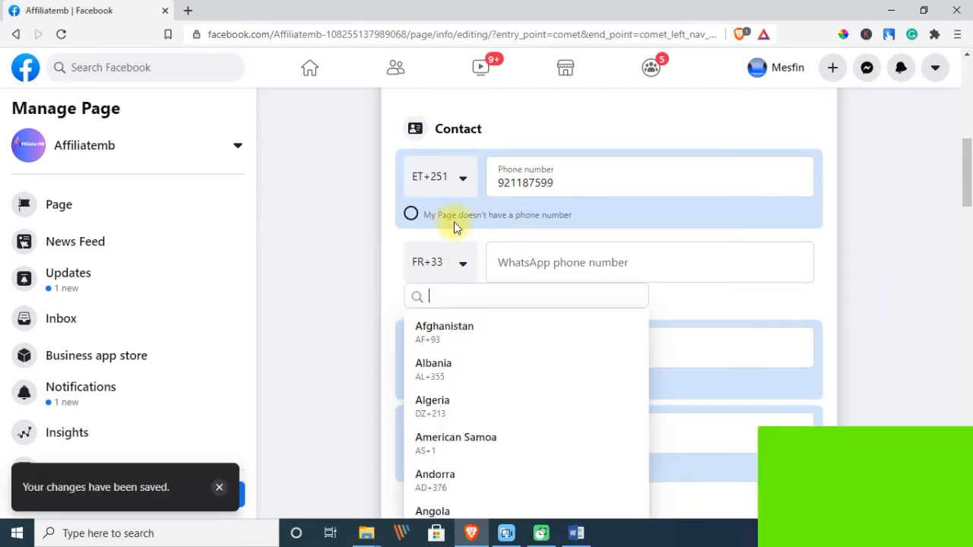
text(eth)
click(476, 343)
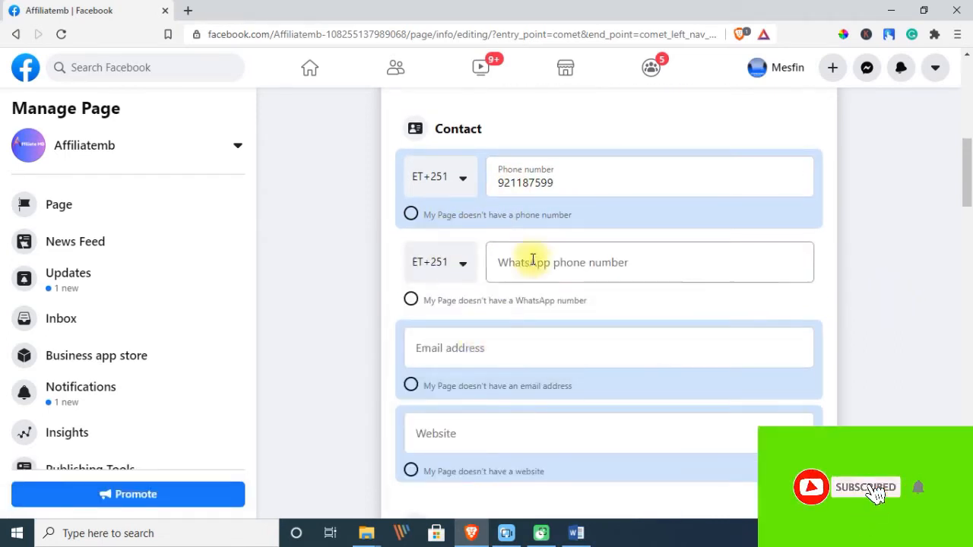
click(532, 260)
click(885, 281)
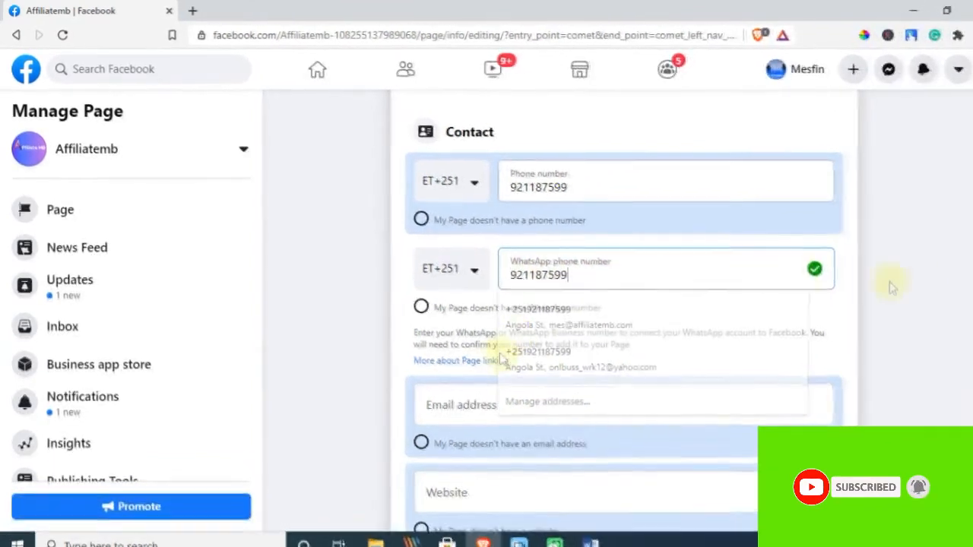
scroll(502, 274, down, 3)
click(473, 202)
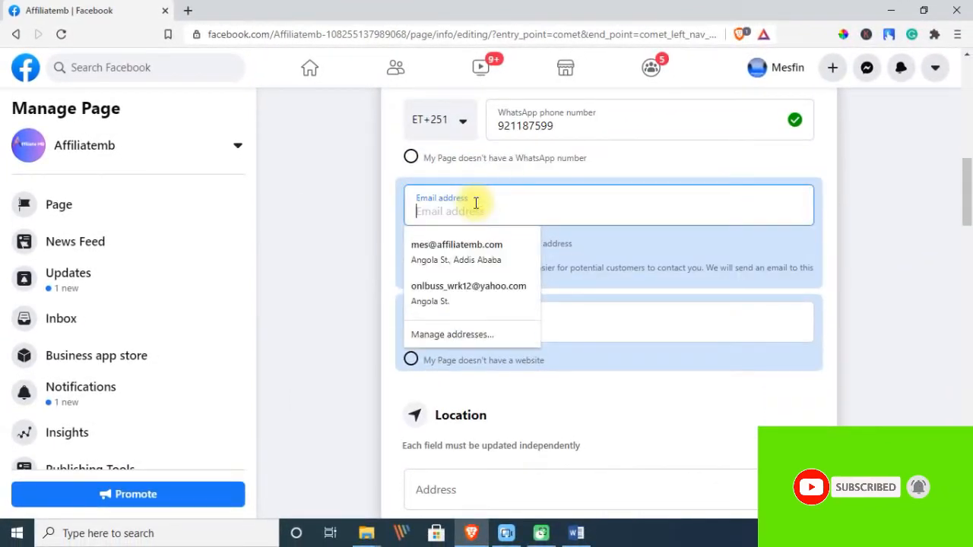
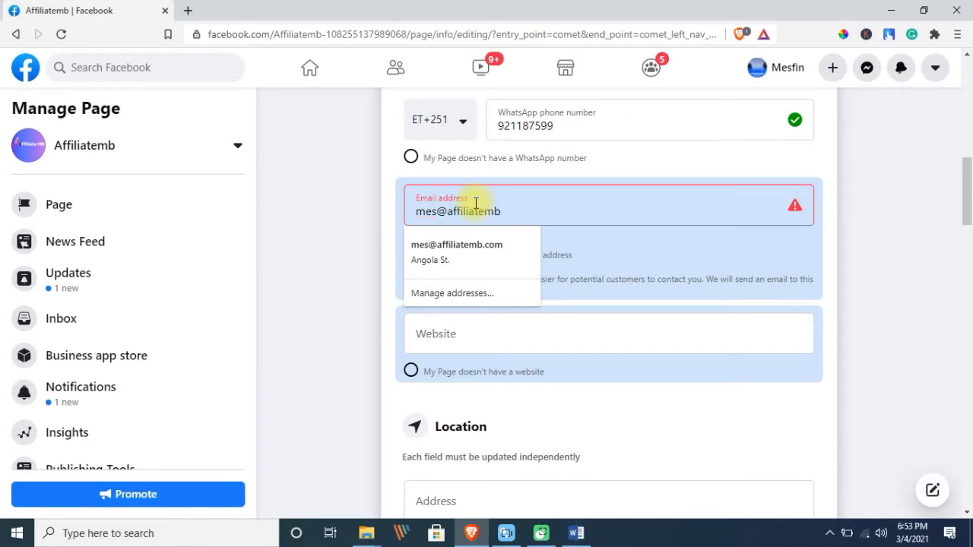
click(602, 255)
scroll(534, 235, down, 1)
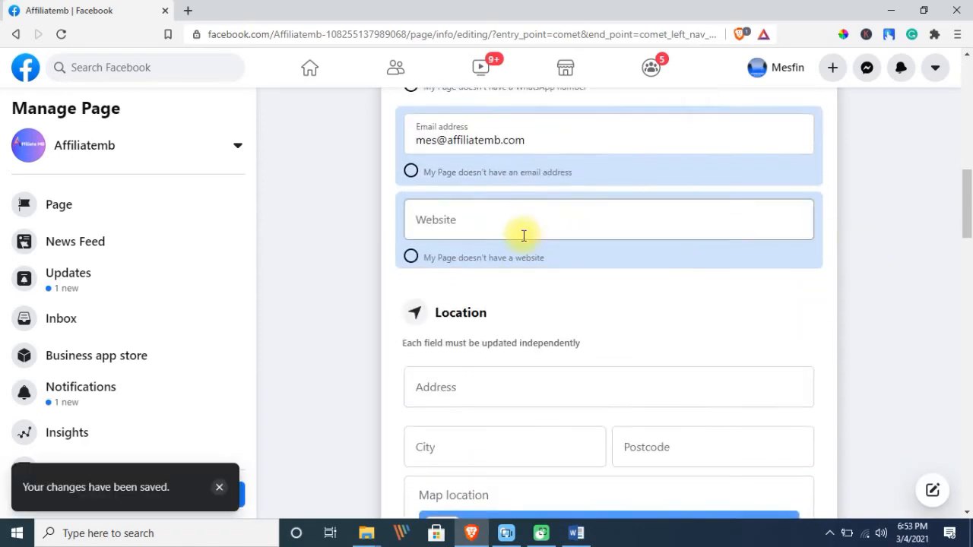
click(495, 222)
text(www.affiliatemb.com)
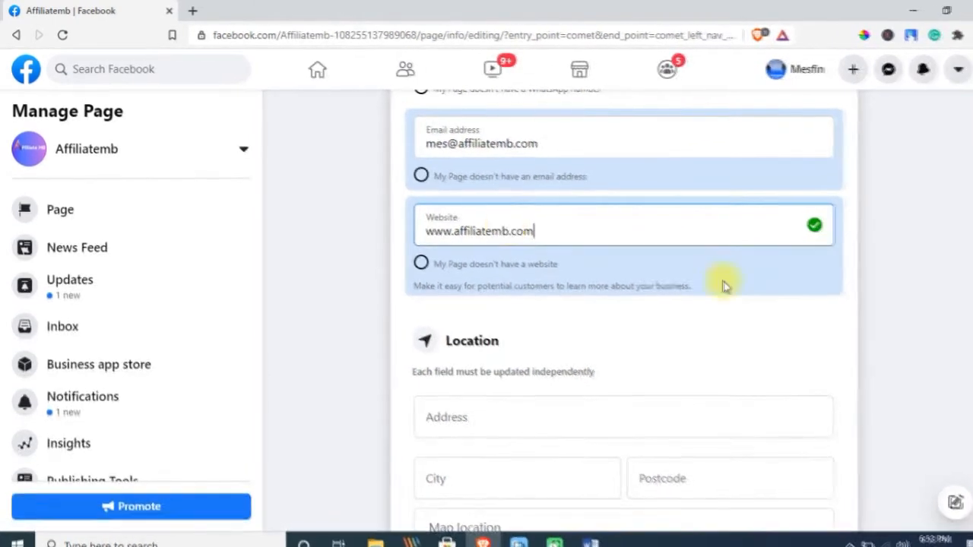
click(707, 300)
scroll(717, 306, down, 2)
click(562, 253)
Fill the street address from the saved suggestion and show it to customers
click(516, 282)
scroll(570, 278, up, 4)
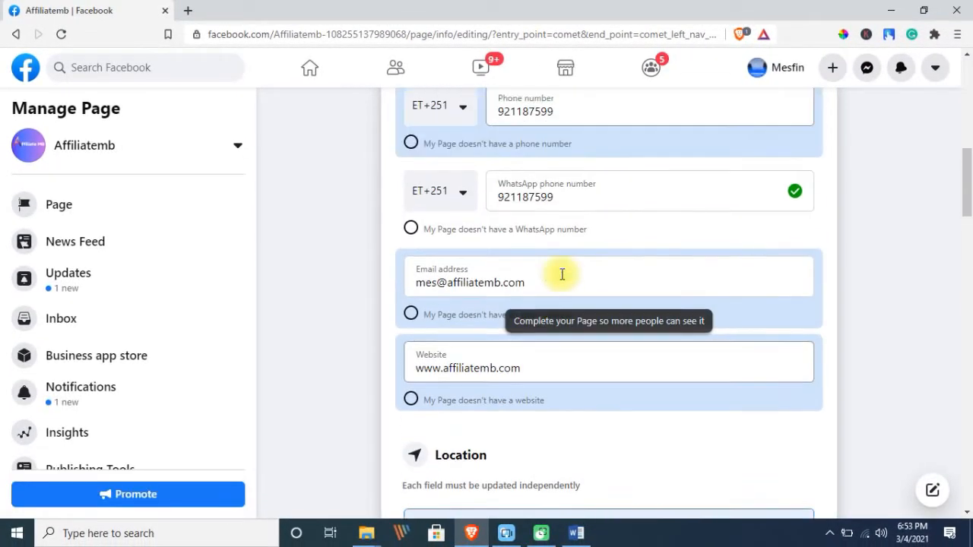
scroll(481, 261, down, 4)
click(566, 275)
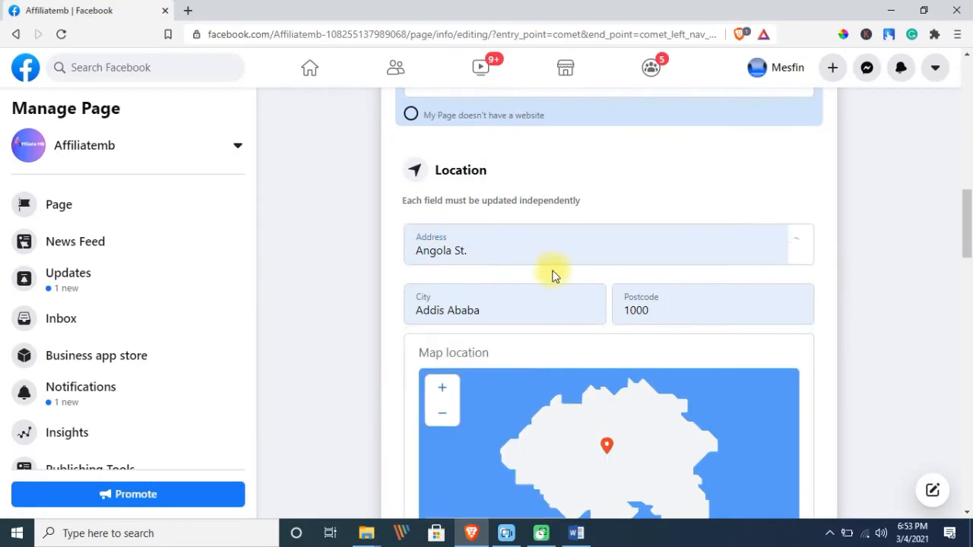
scroll(494, 217, down, 2)
scroll(437, 156, up, 1)
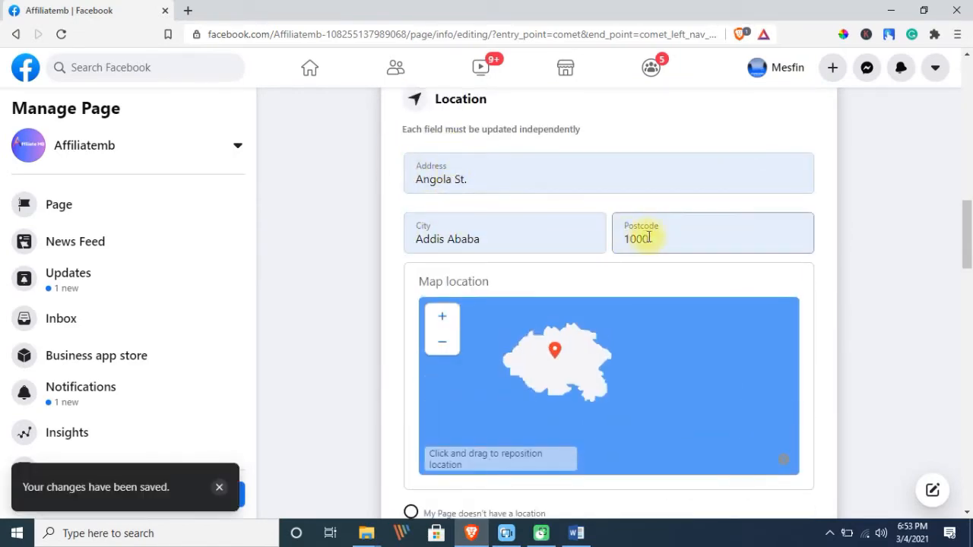
scroll(571, 239, down, 5)
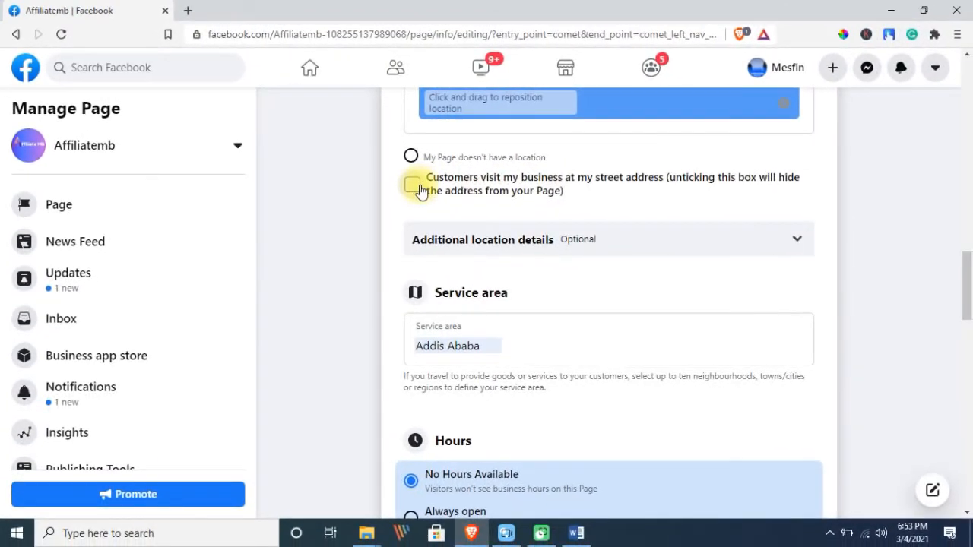
click(415, 187)
Answer the additional location questions: no to travelling to customers, yes to buying online
click(591, 244)
scroll(447, 218, down, 1)
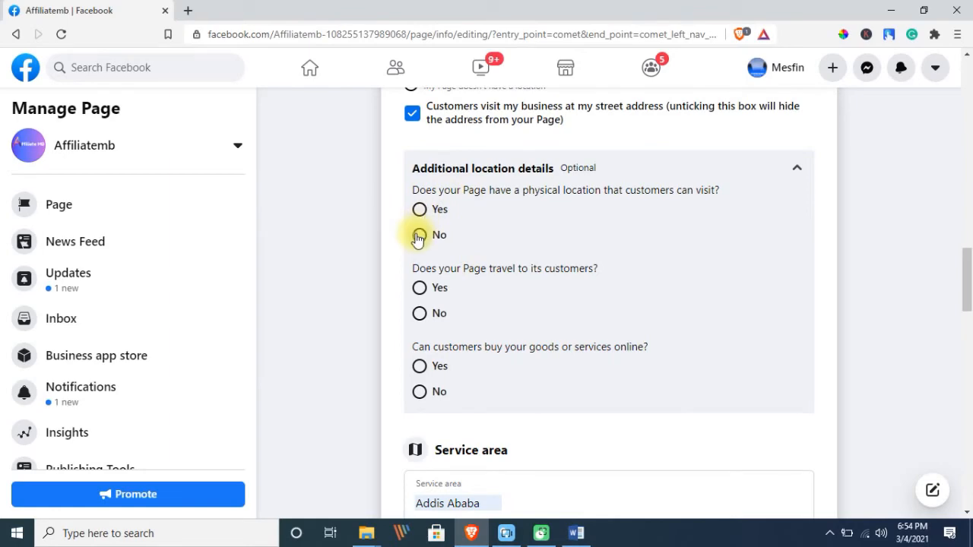
click(423, 316)
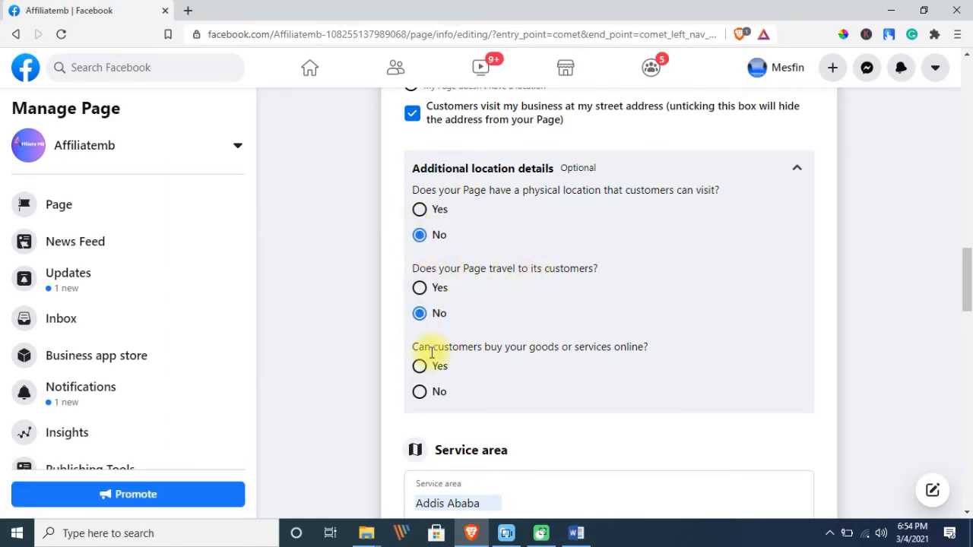
click(422, 369)
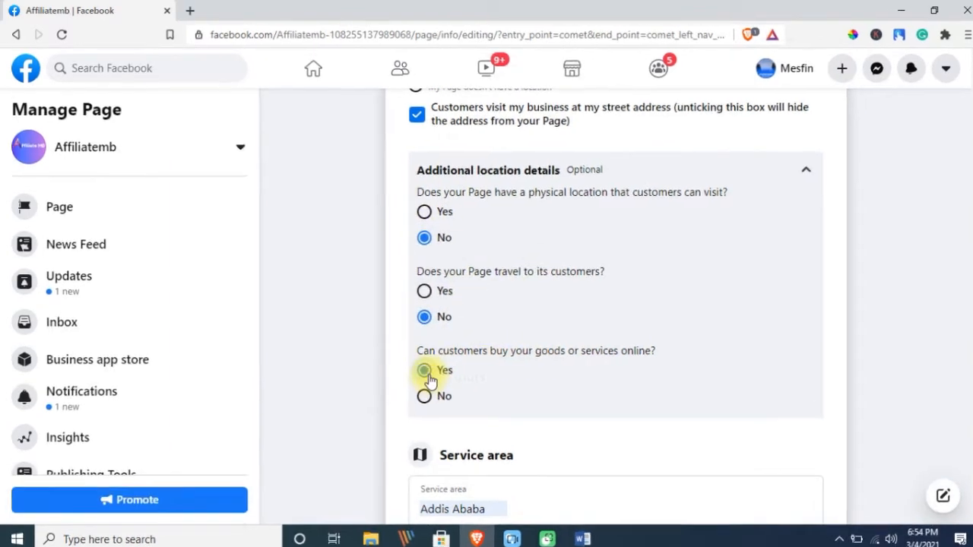
scroll(517, 249, down, 4)
Remove Addis Ababa from the service area, leaving it empty
click(459, 223)
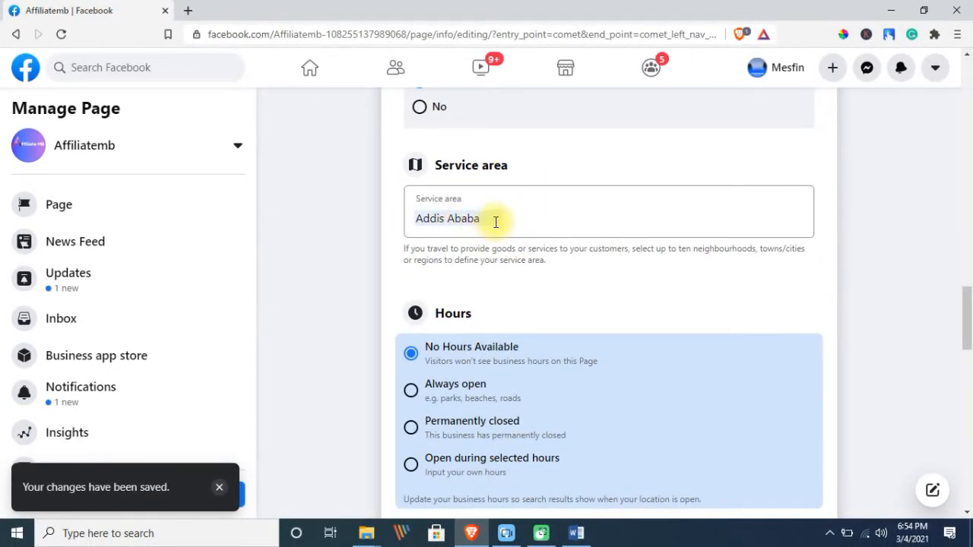
click(496, 222)
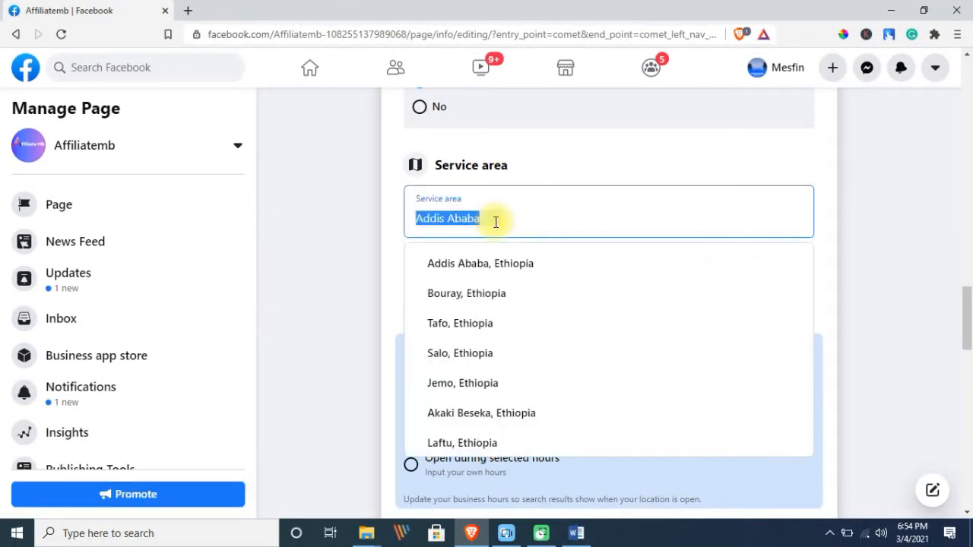
key(BackSpace)
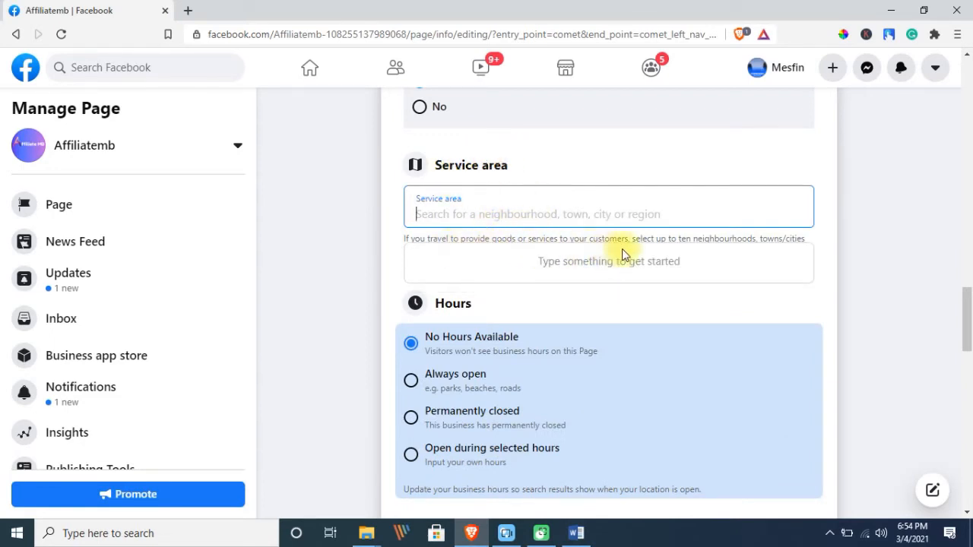
click(828, 256)
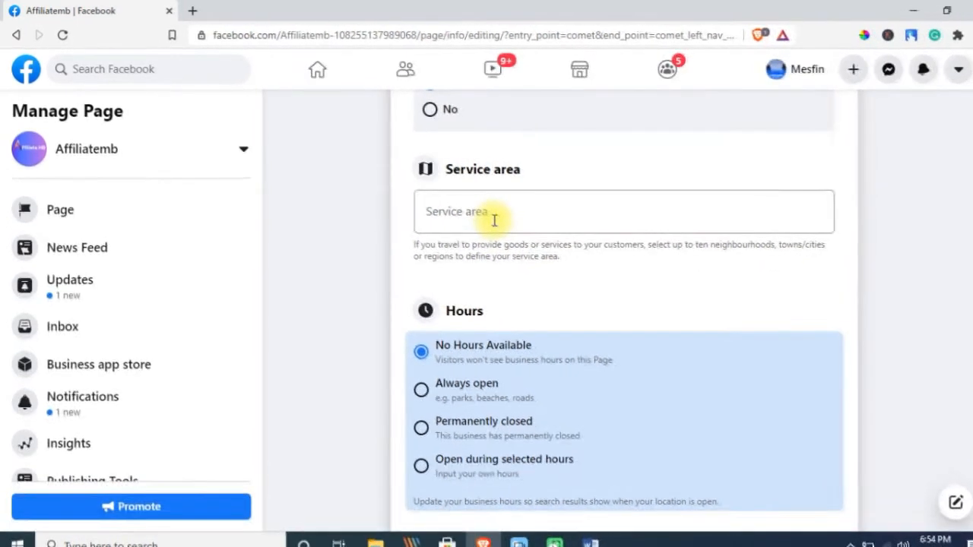
Set the Page hours to always open and mark the business as operating as usual
scroll(483, 222, down, 1)
scroll(490, 225, down, 1)
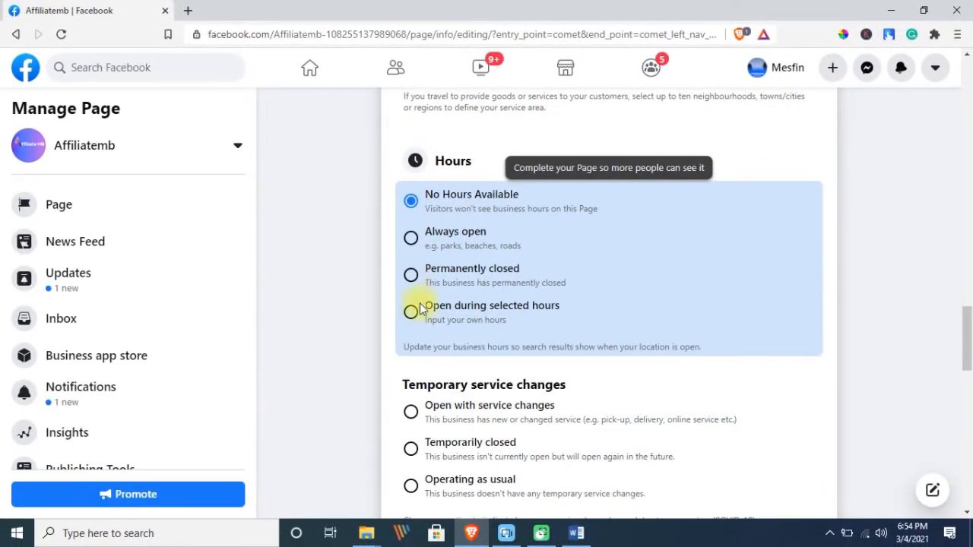
click(414, 240)
scroll(510, 246, down, 3)
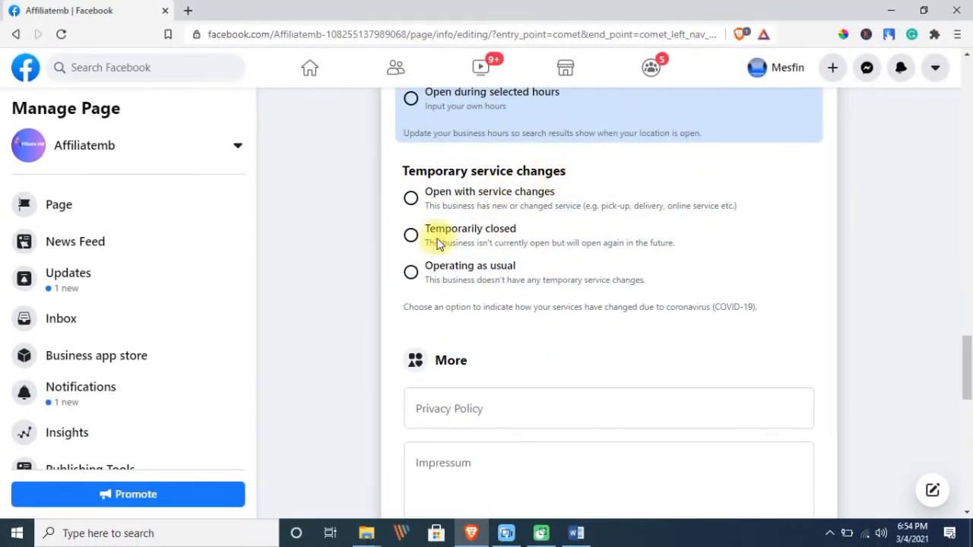
click(411, 272)
scroll(449, 228, down, 3)
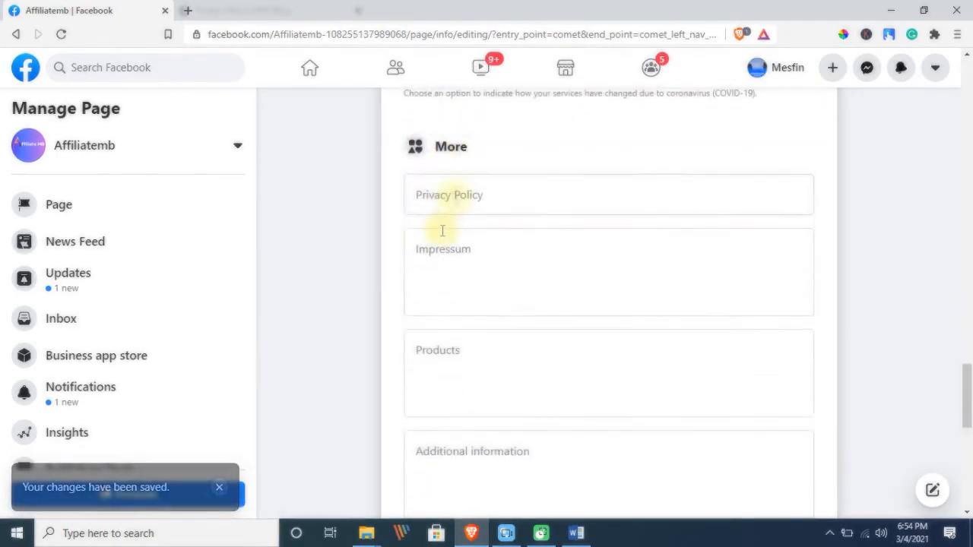
Paste the prepared privacy policy text into the Privacy policy field
click(465, 195)
key(ctrl+v)
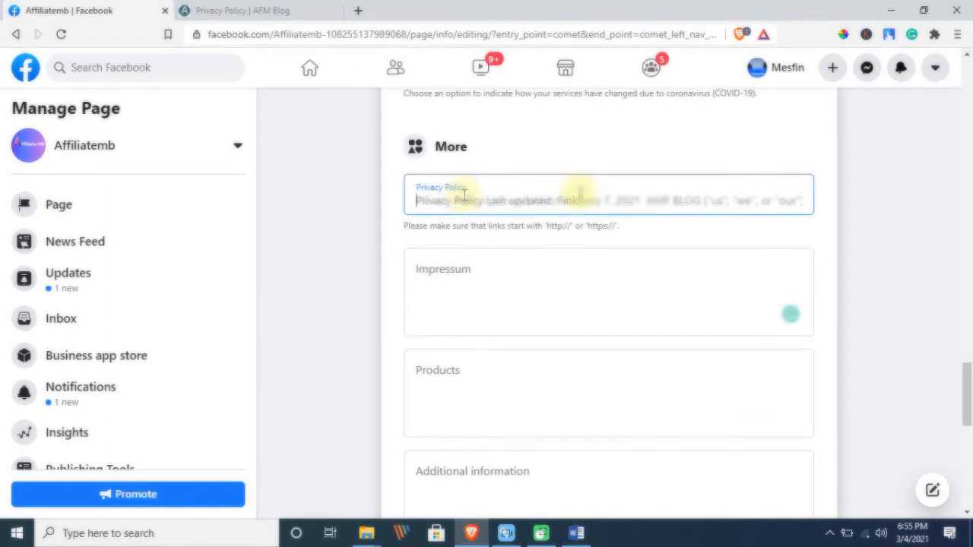
click(492, 271)
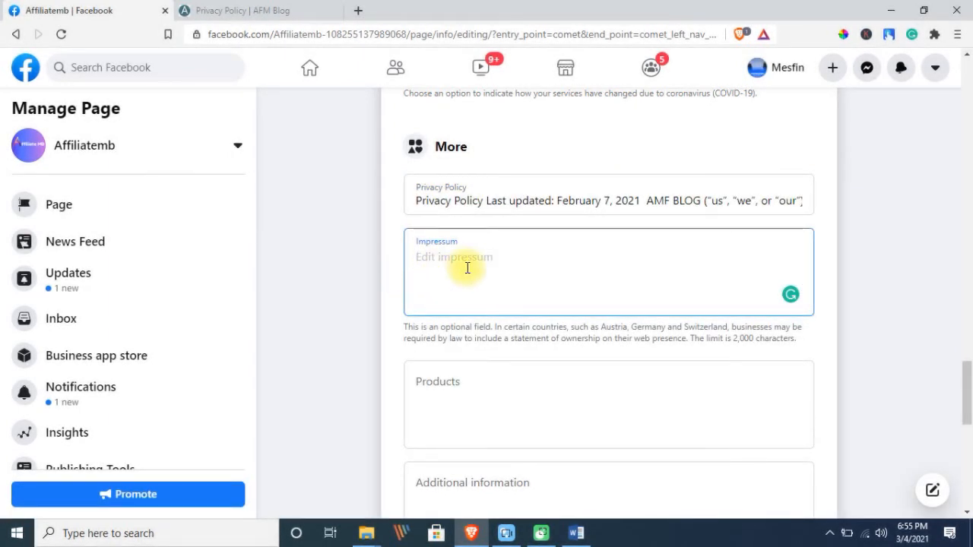
scroll(465, 265, down, 2)
List Product A, Product B, Product C, etc. and add 'Provide additional information here'
click(441, 246)
text(Product A)
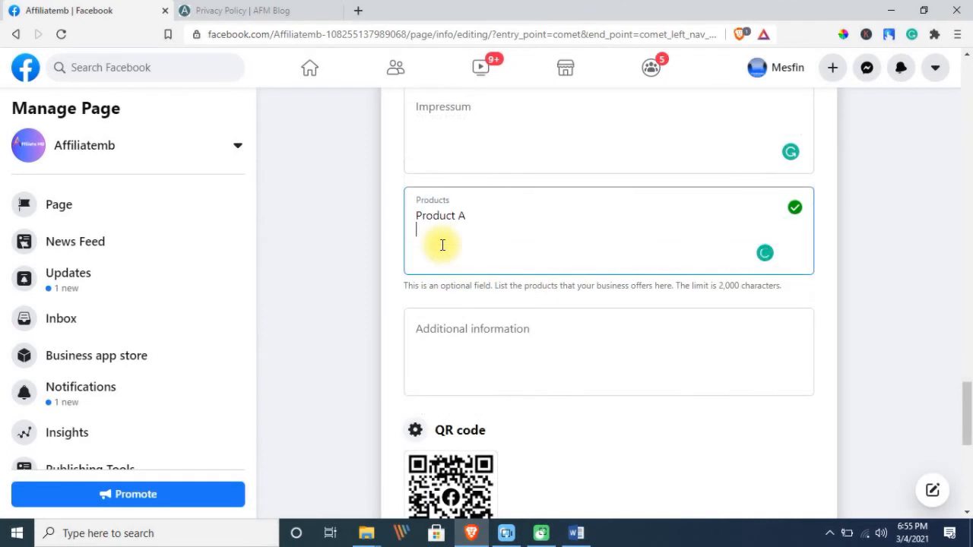
key(Return)
text(etc.)
scroll(487, 282, down, 2)
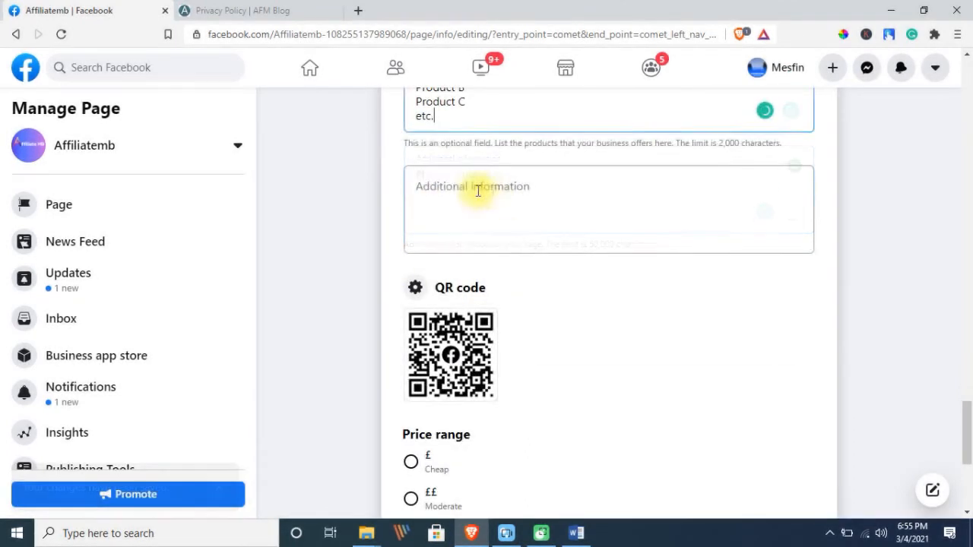
click(493, 191)
text(Provide addit)
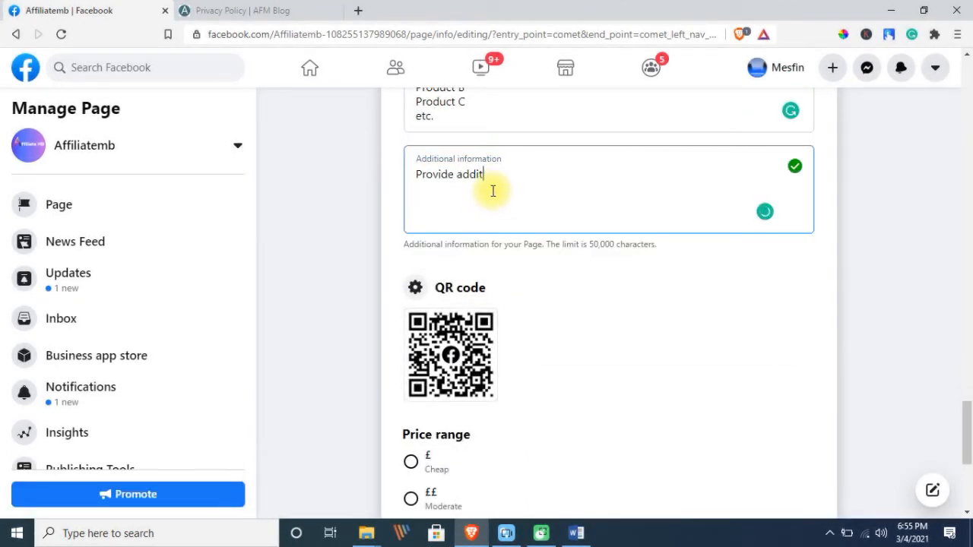
text(ional information here)
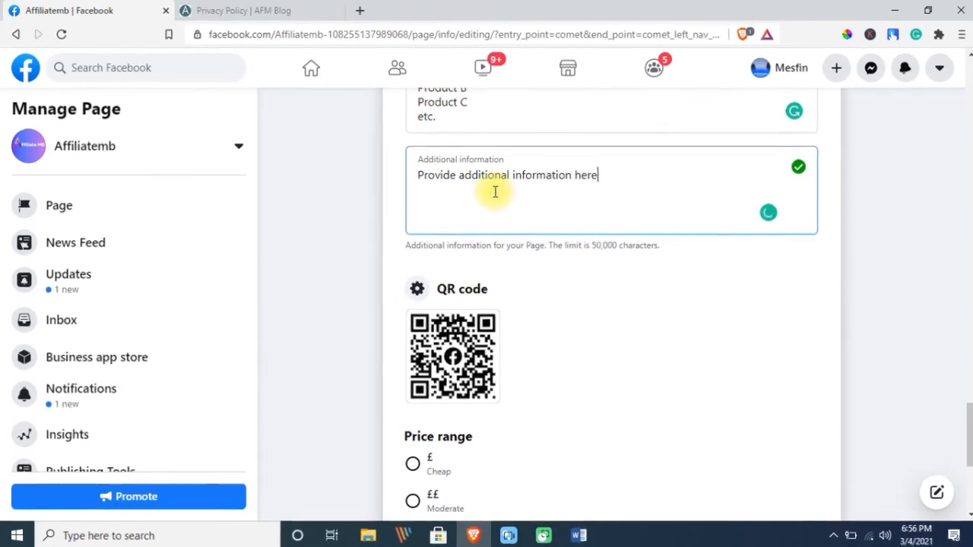
Keep Instagram as the Other Accounts platform and return to the top of the form
scroll(510, 221, down, 4)
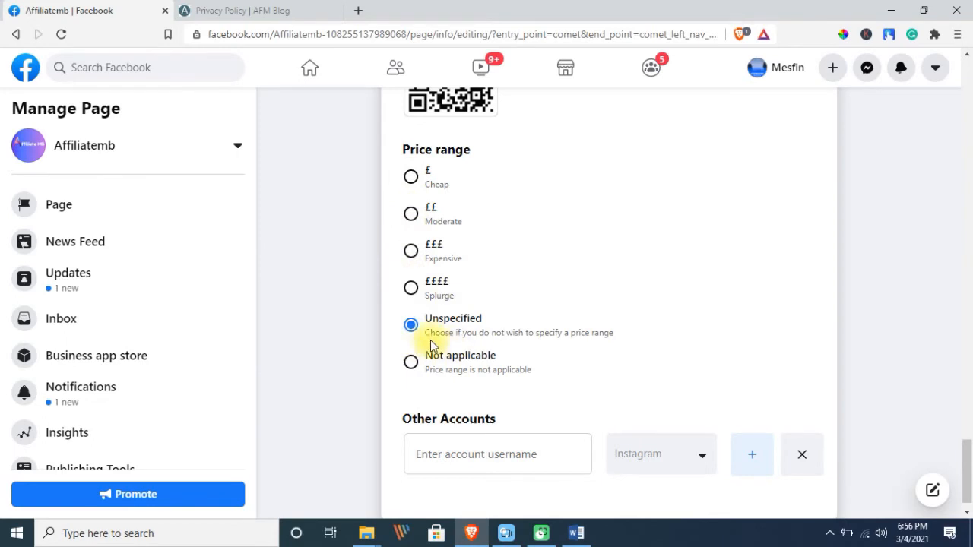
scroll(438, 334, down, 1)
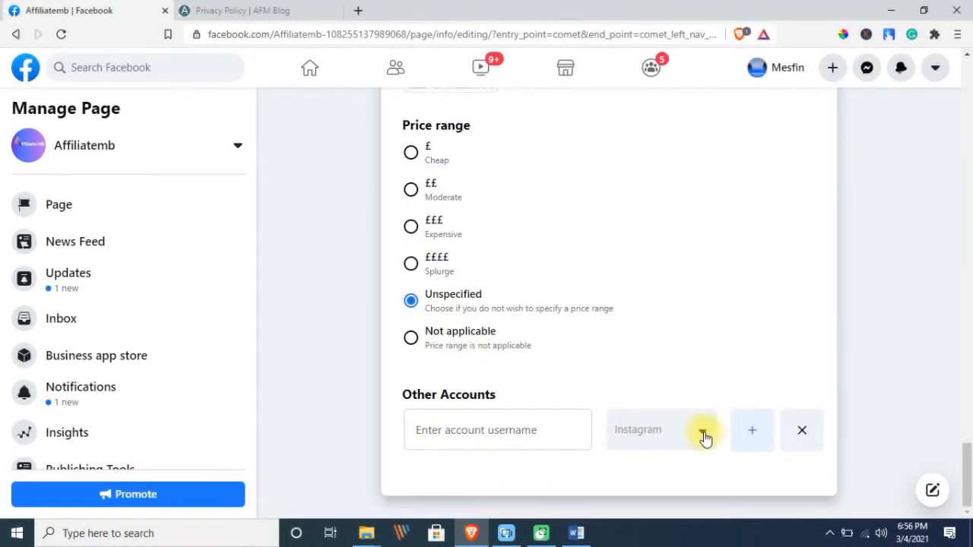
click(702, 431)
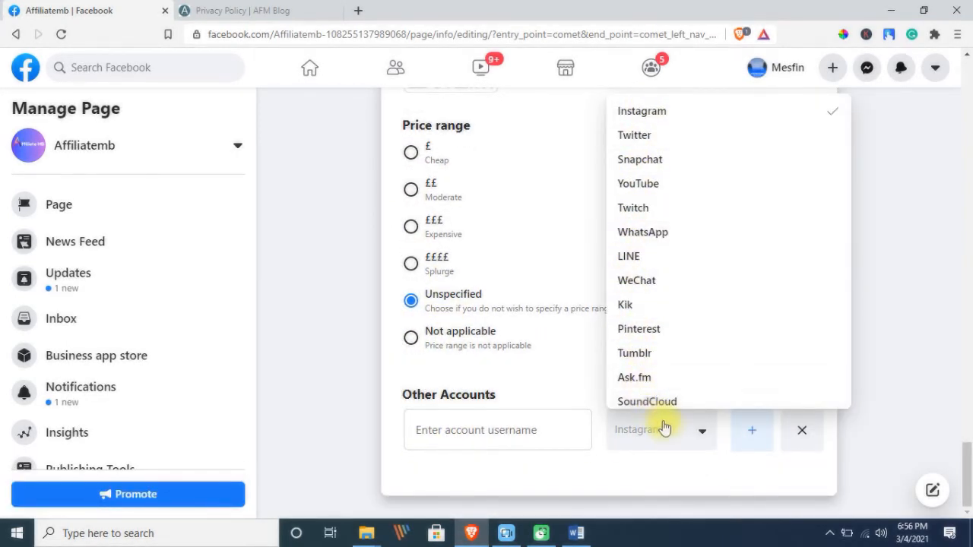
click(598, 430)
scroll(593, 297, up, 10)
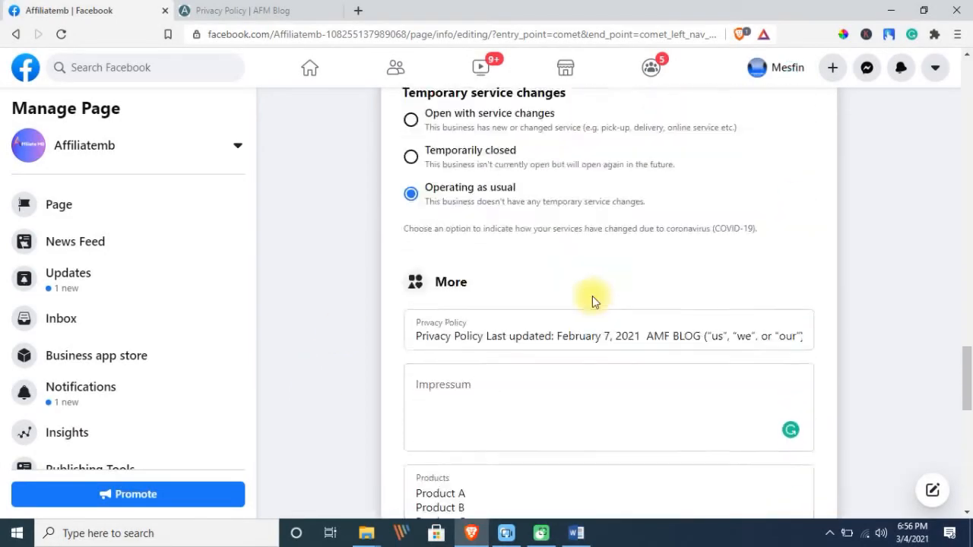
scroll(590, 295, up, 15)
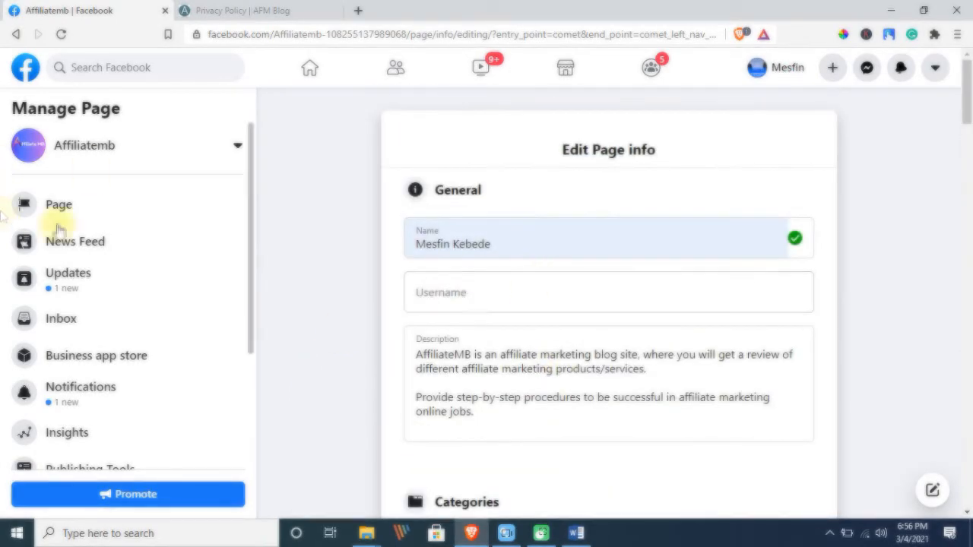
Open the Affiliatemb Page and set Follow as its action button
click(105, 153)
click(67, 191)
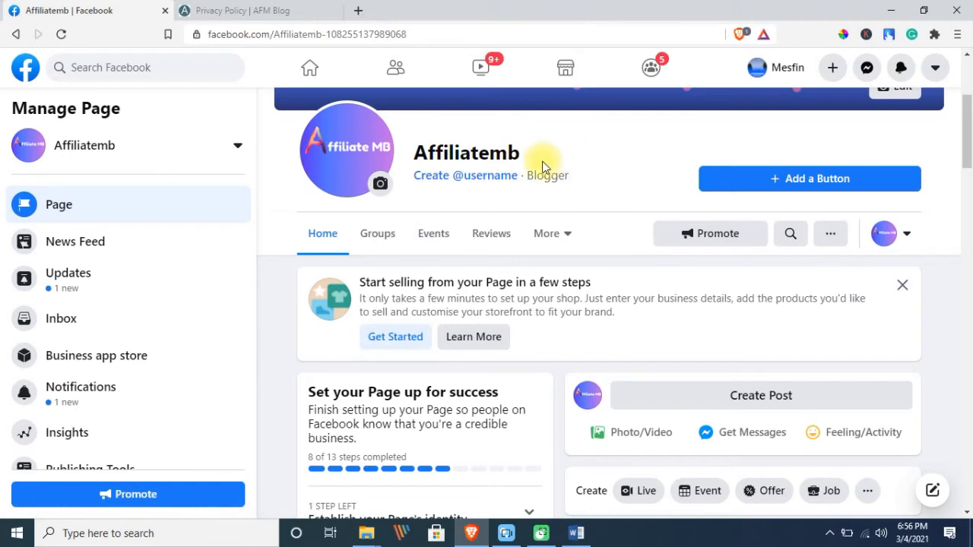
click(800, 182)
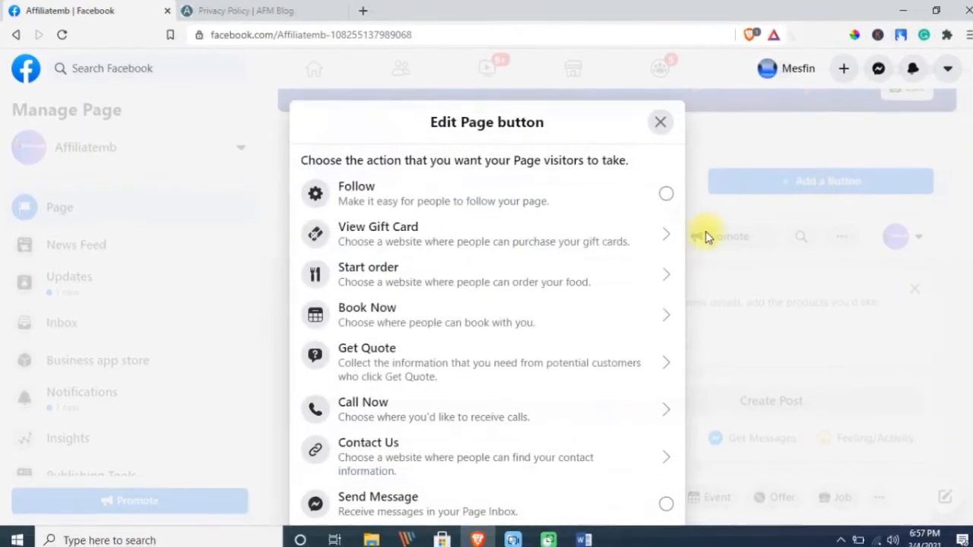
scroll(413, 243, down, 3)
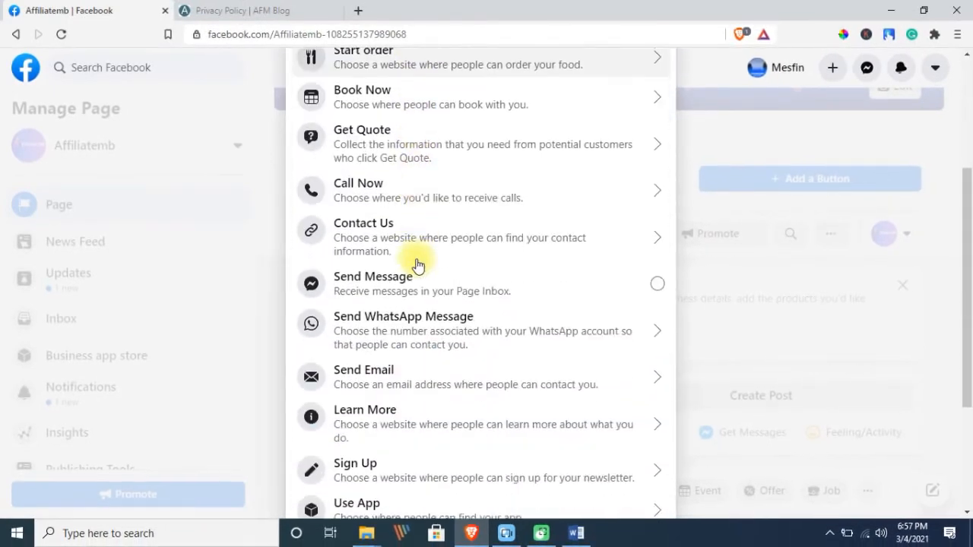
scroll(426, 319, down, 3)
scroll(391, 164, up, 5)
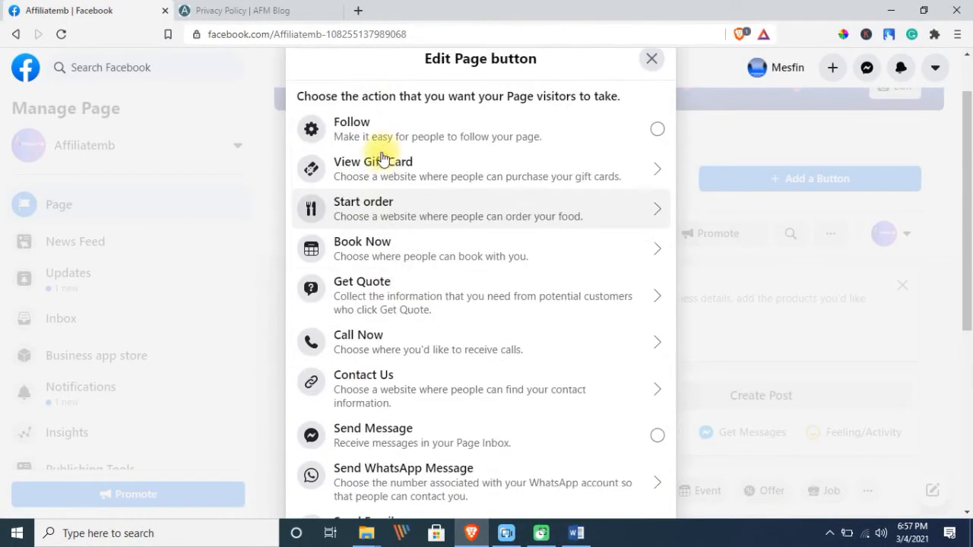
click(656, 195)
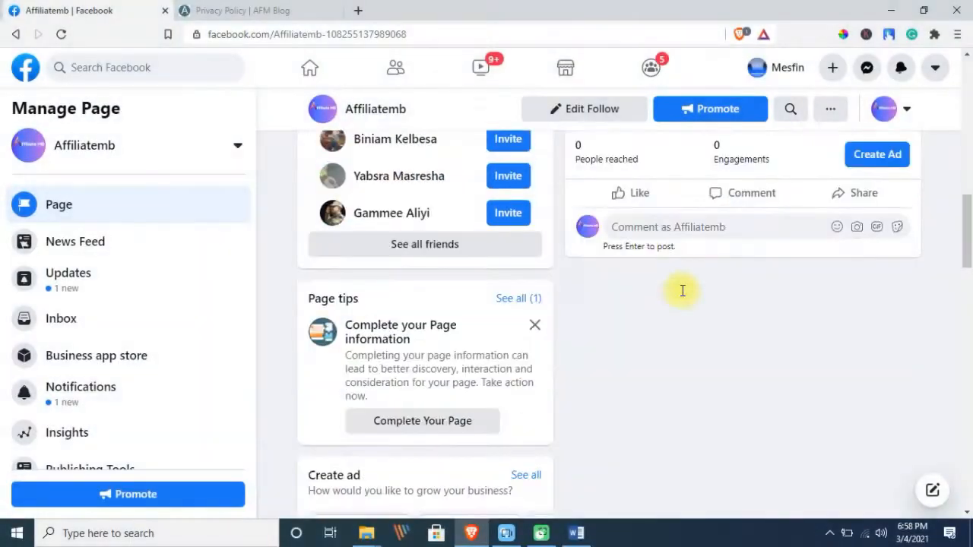
Publish the orange-background post 'WE HAVE SUCCESSFULLY CREATED A FACEBOOK PAGE. JOIN OUT BUSINESS…'
scroll(681, 289, up, 1)
scroll(682, 289, up, 8)
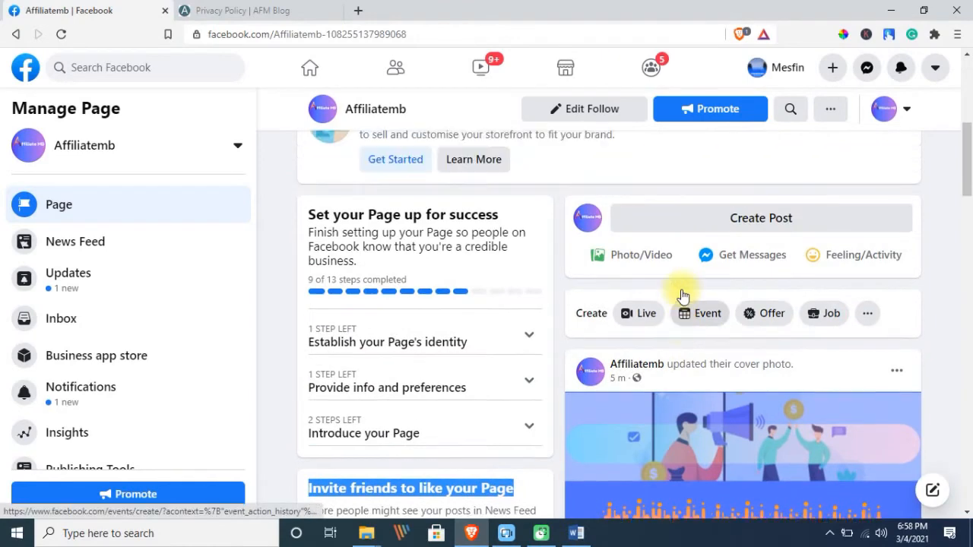
click(763, 262)
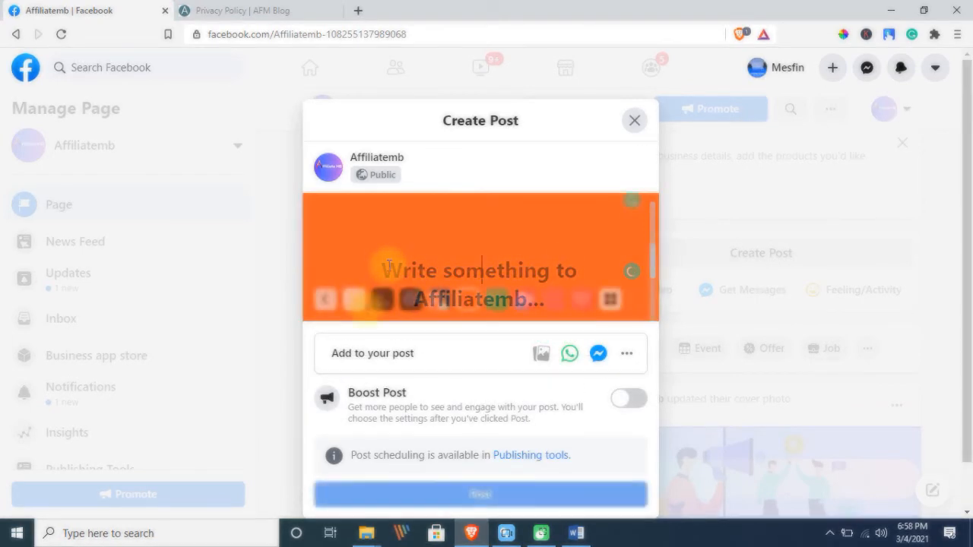
text(WE HA)
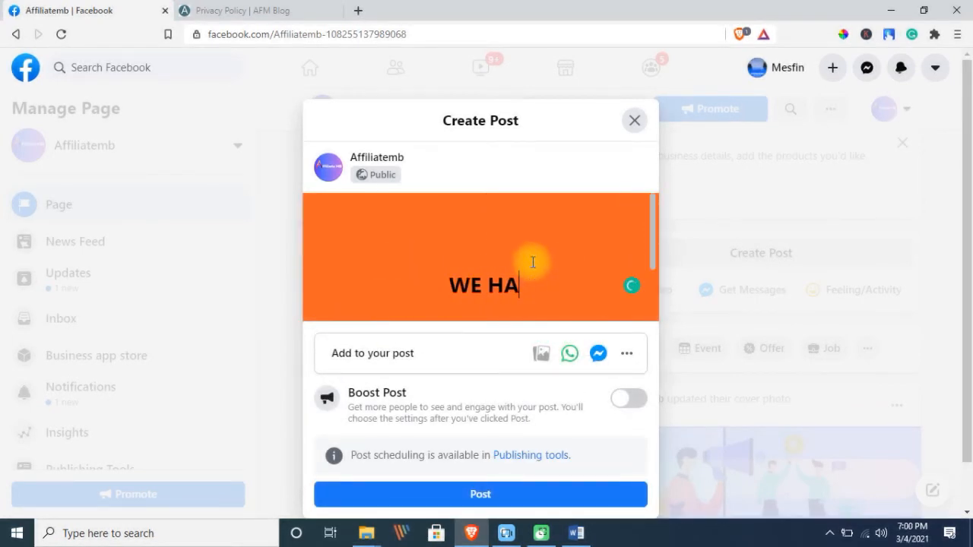
text(VE SUCCESSFULLY )
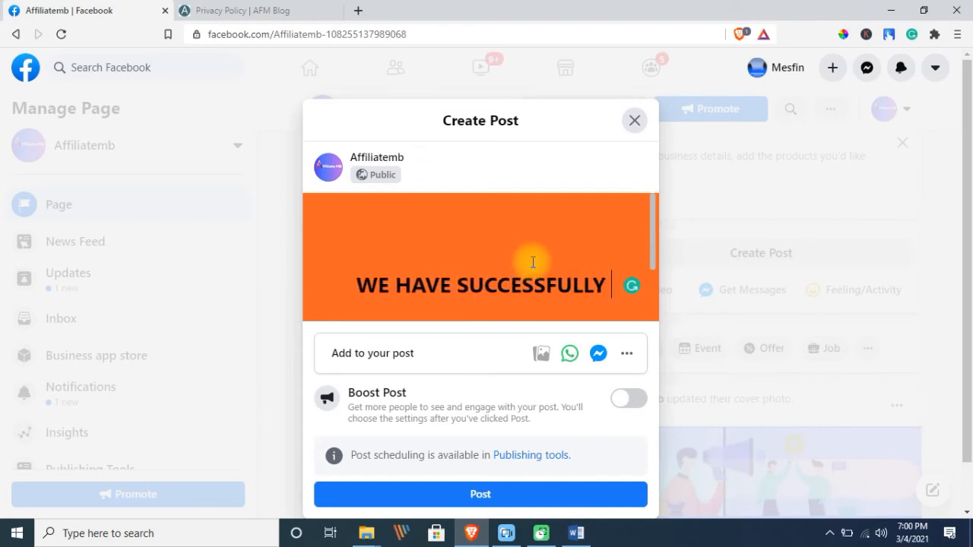
text(CREATED A FACE)
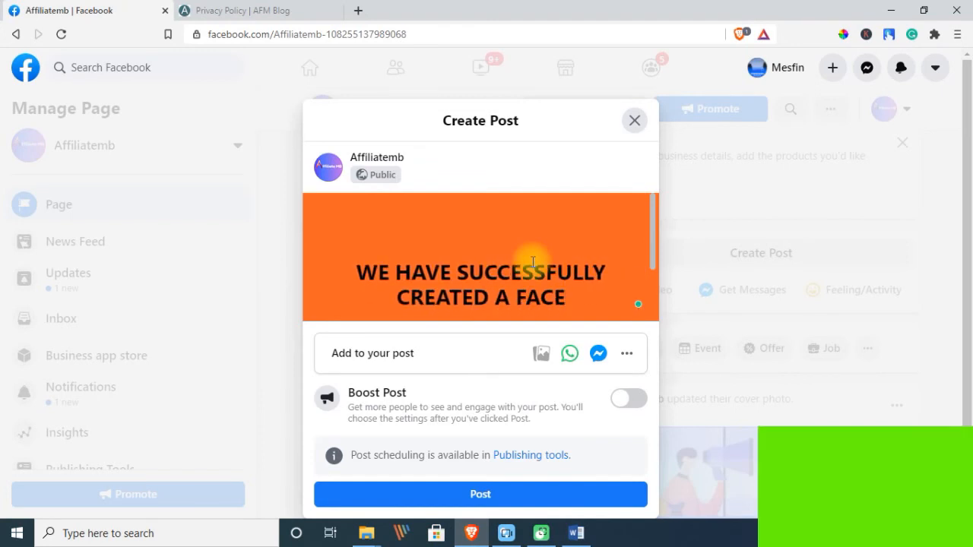
text(BOOK PAGE. JOIN OUT)
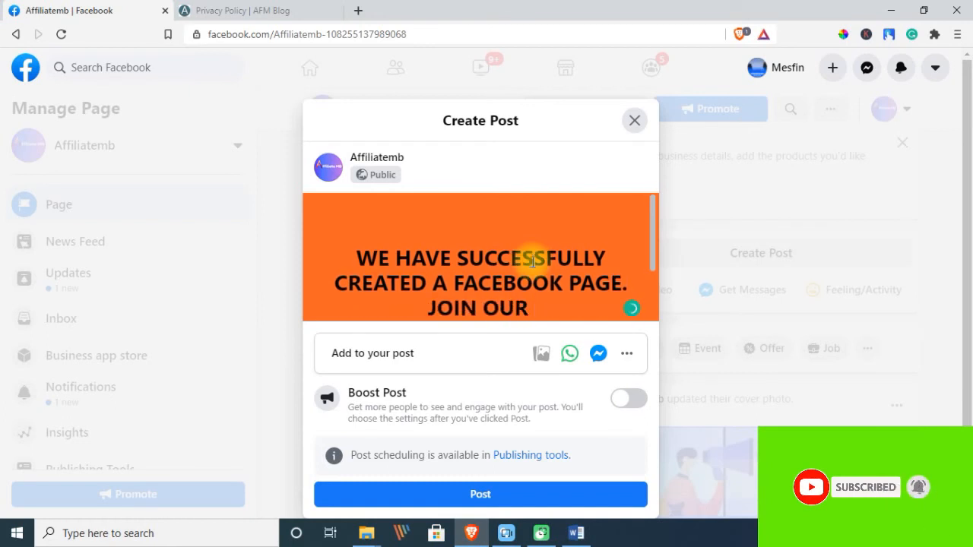
text( BUSI)
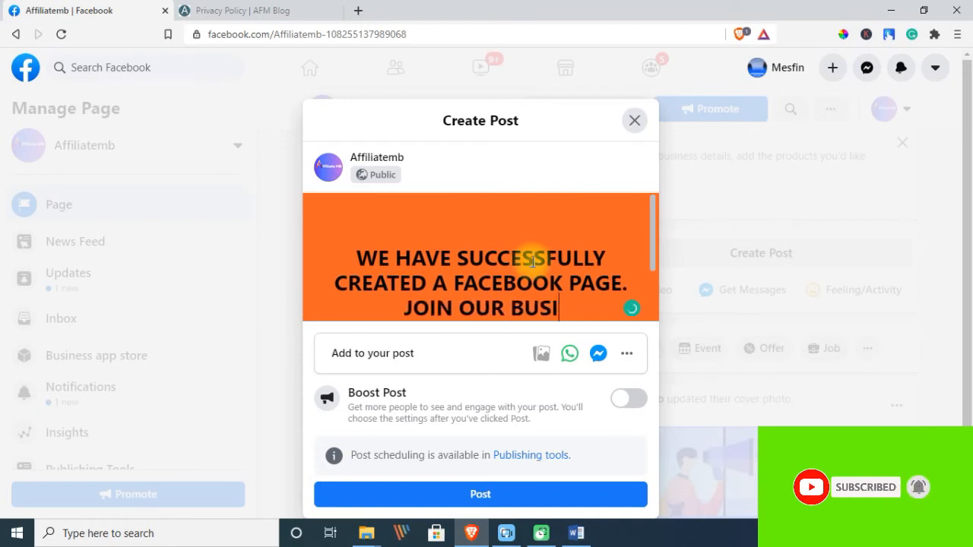
text(NESS AND LETUS WO)
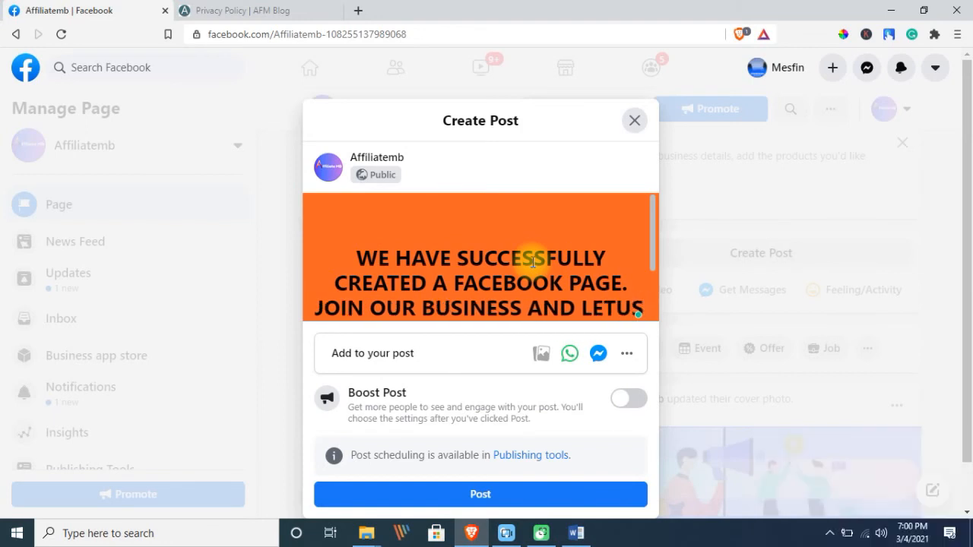
text(RK TOGETHER!)
scroll(456, 426, down, 1)
click(492, 448)
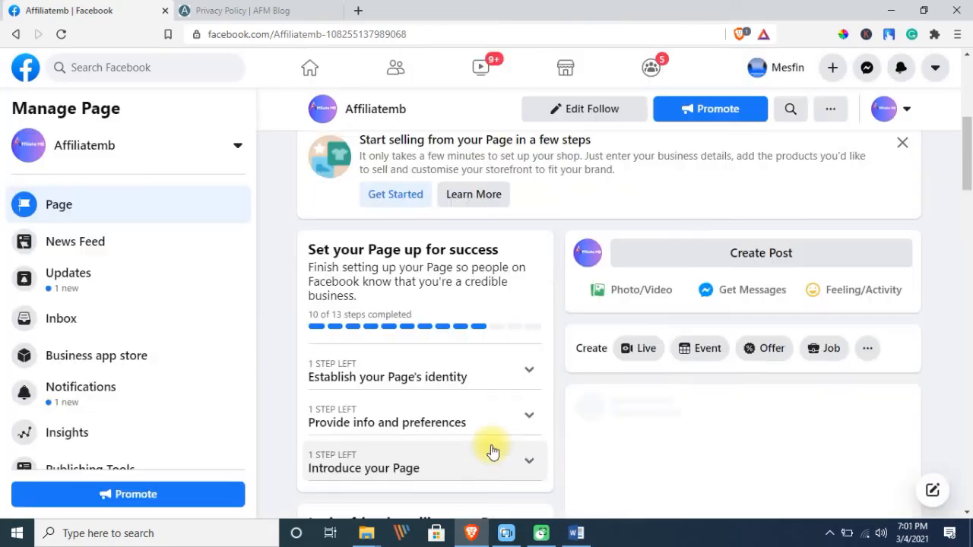
Open the full friends list under Invite friends and select all 192 friends
scroll(726, 262, down, 4)
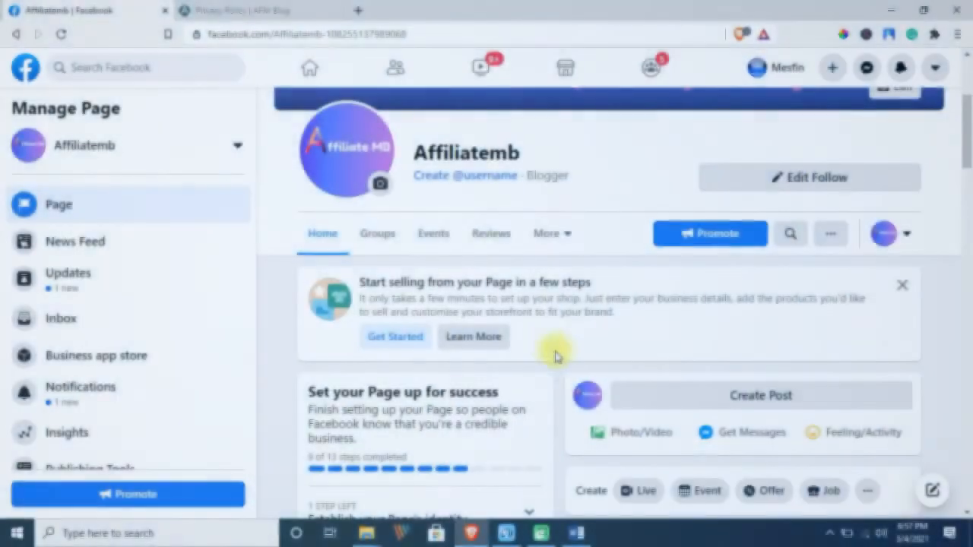
scroll(497, 309, down, 1)
scroll(497, 314, down, 4)
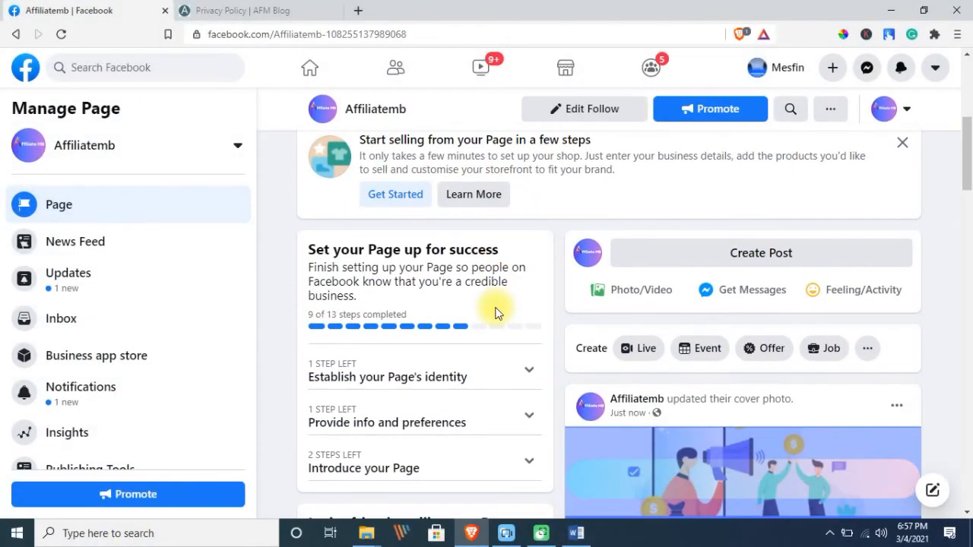
scroll(494, 310, down, 3)
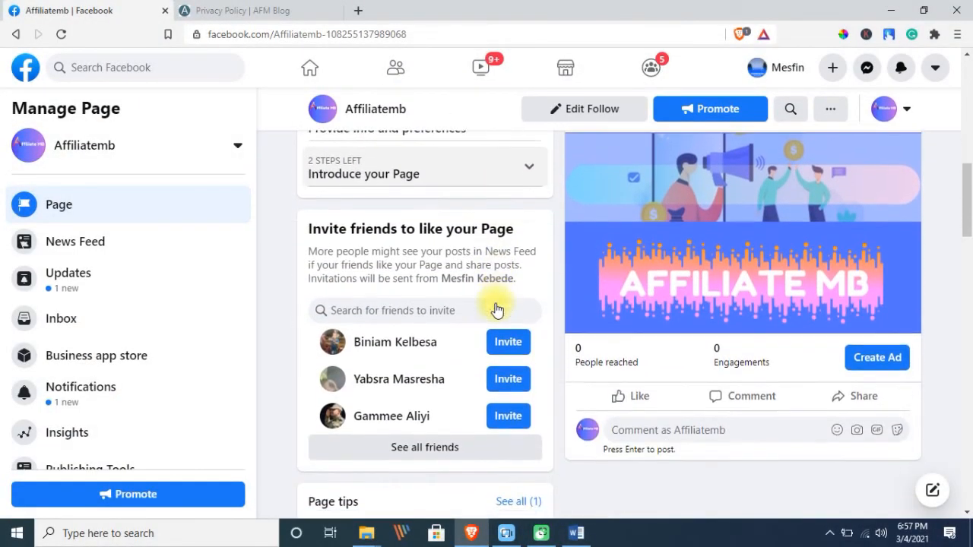
scroll(446, 280, up, 1)
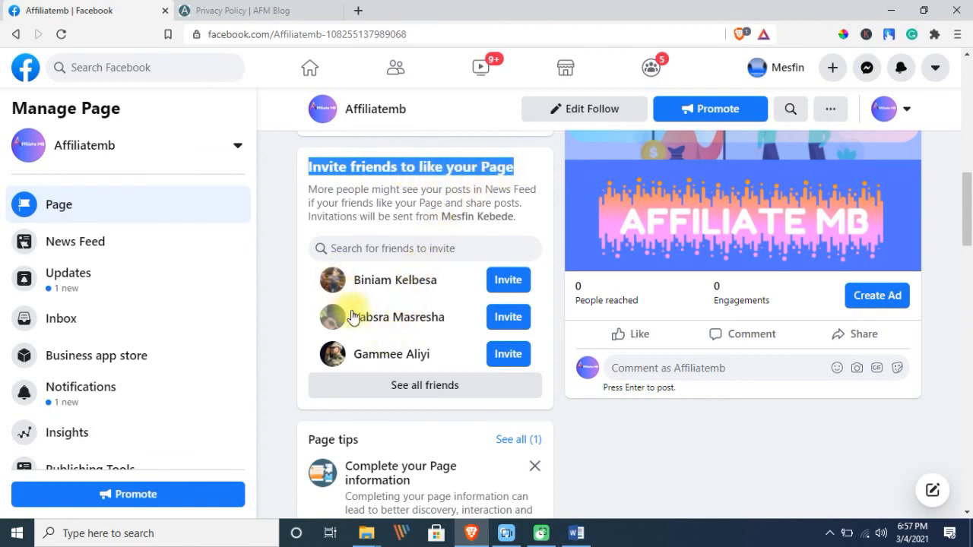
click(404, 385)
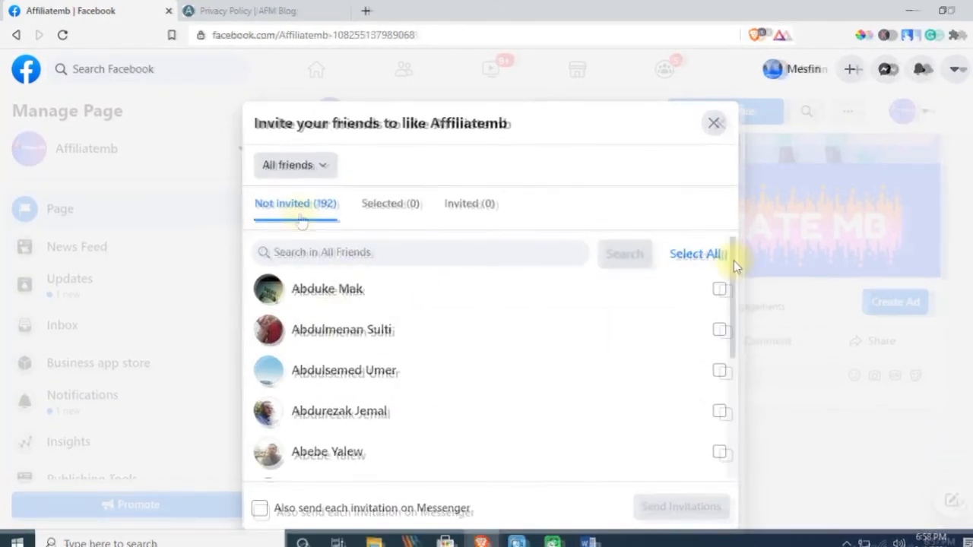
click(695, 254)
scroll(483, 293, down, 5)
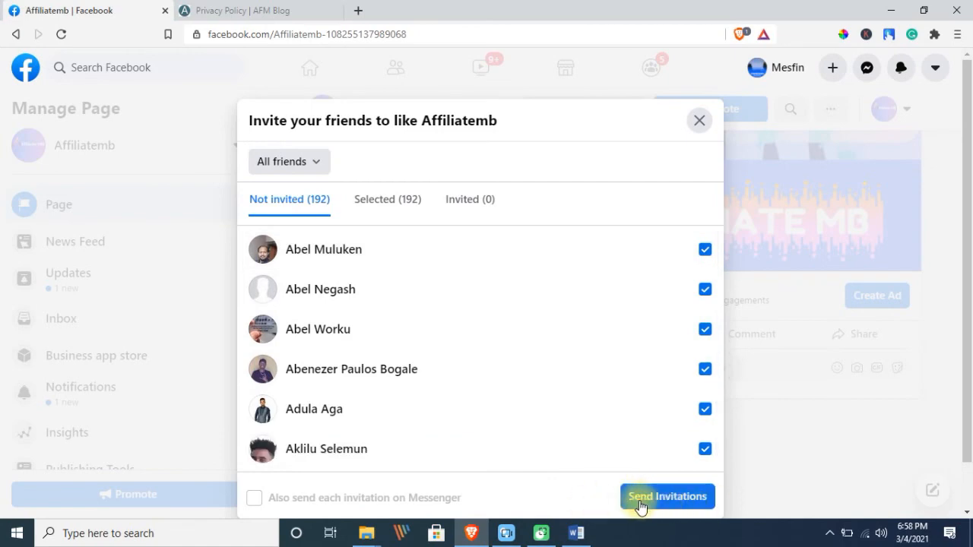